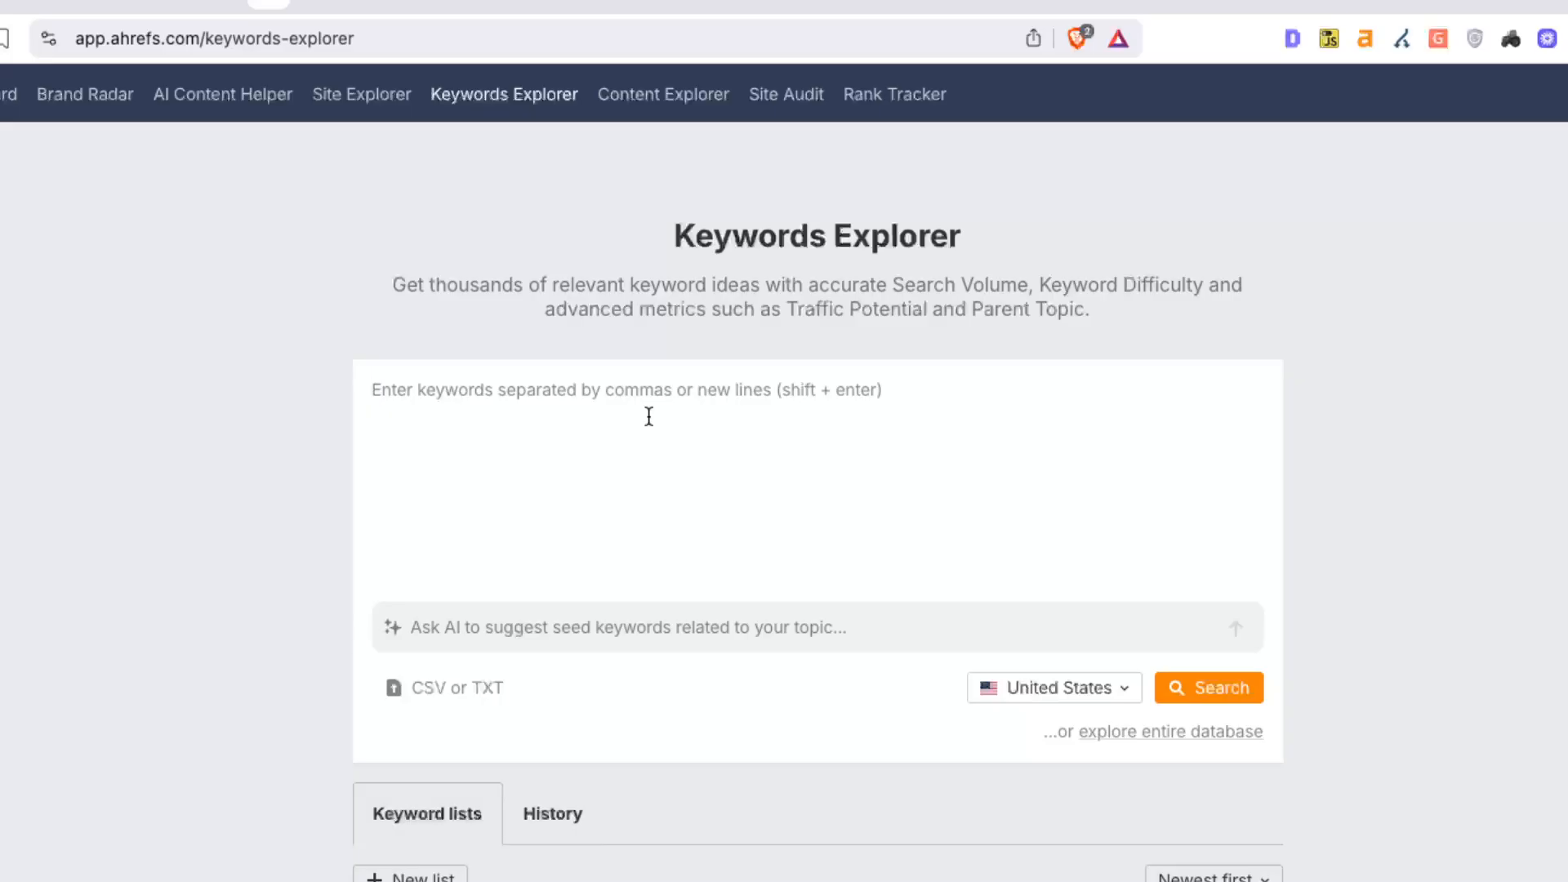
Search Australian data for the seeds plumber, plumbers and plumbing, one per line
text(pl)
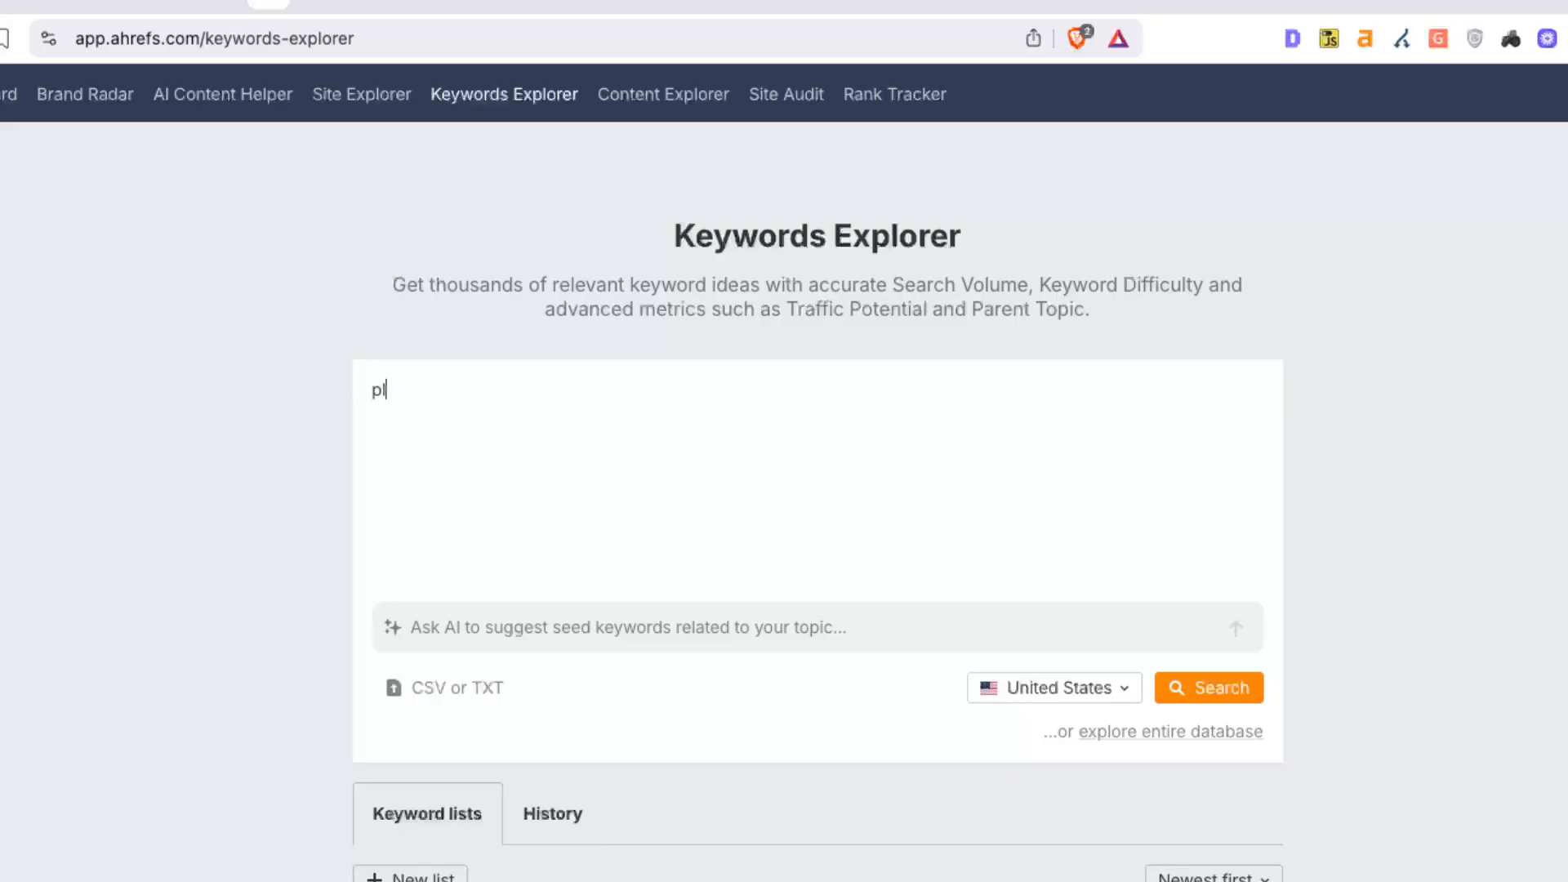
text(umber)
click(1054, 687)
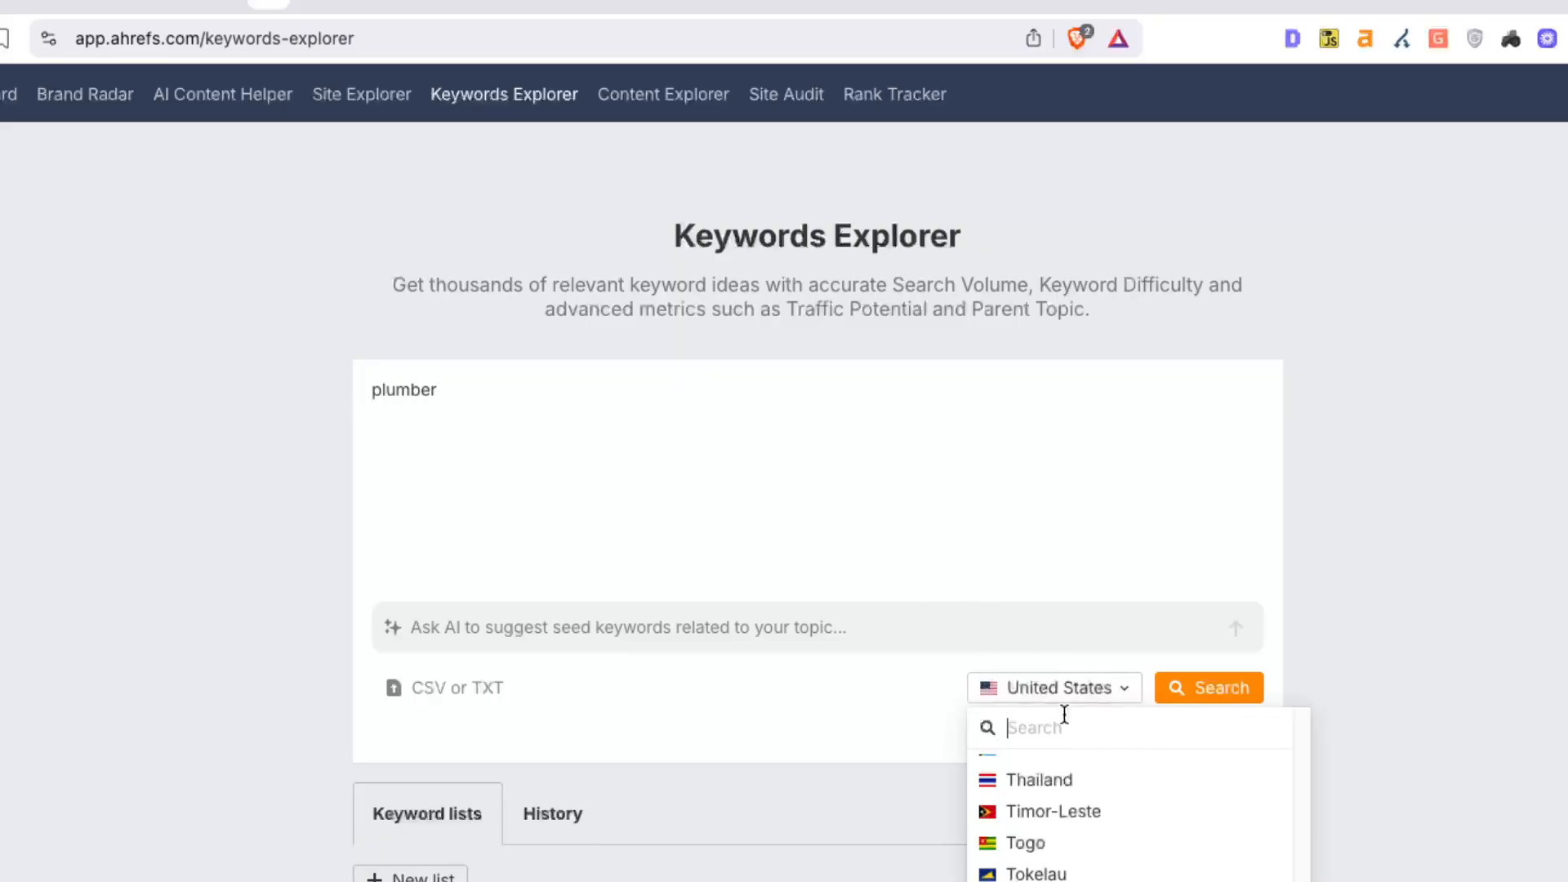
text(aus)
click(1064, 763)
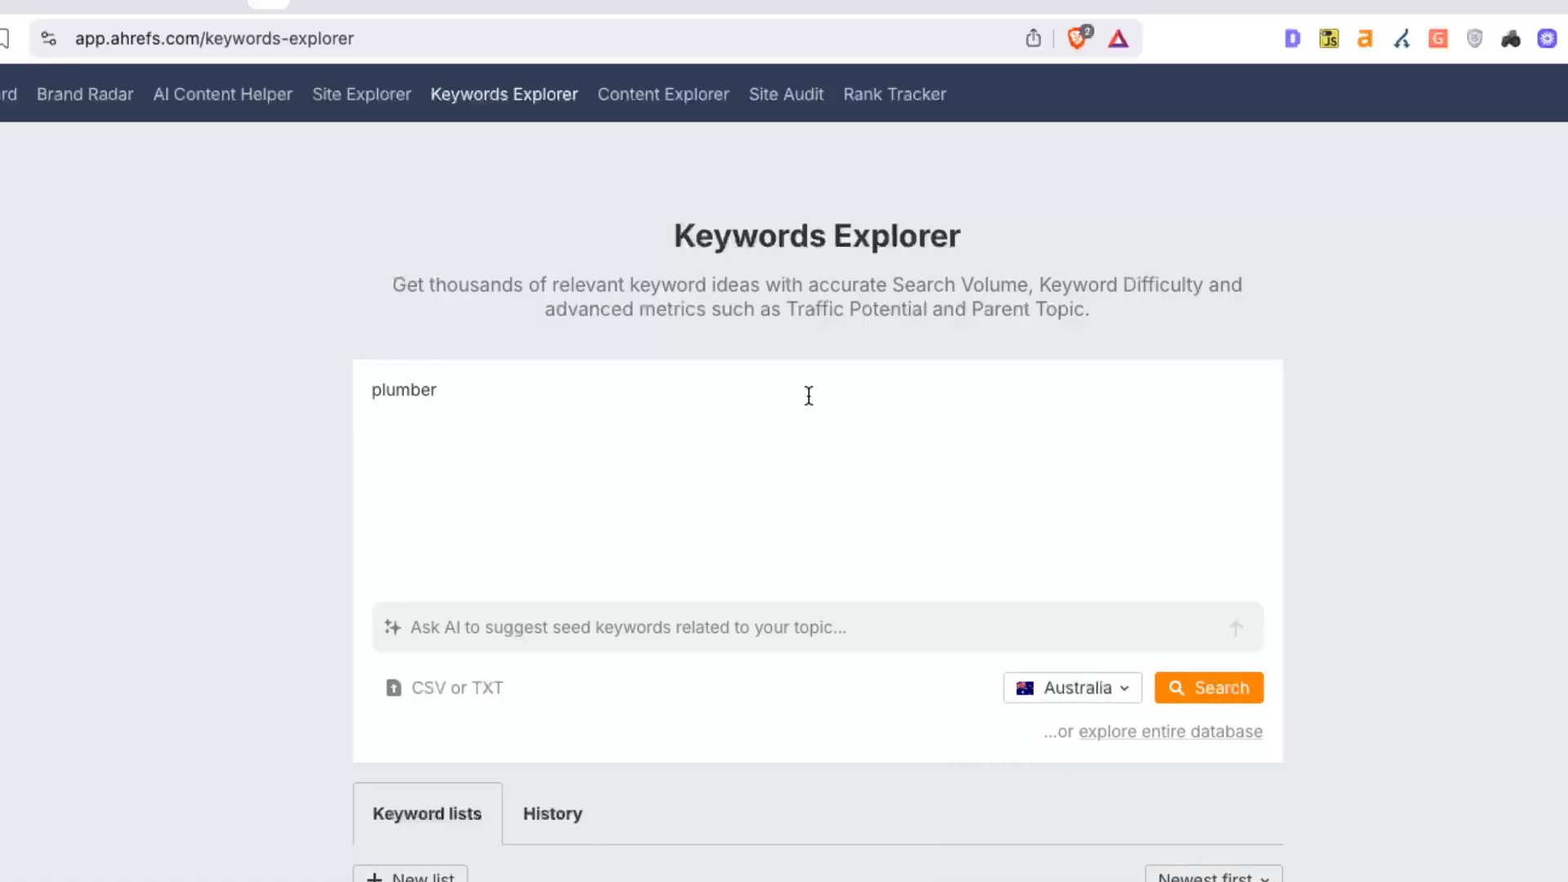
key(Return)
text(plumbers)
key(Return)
text(plumbing)
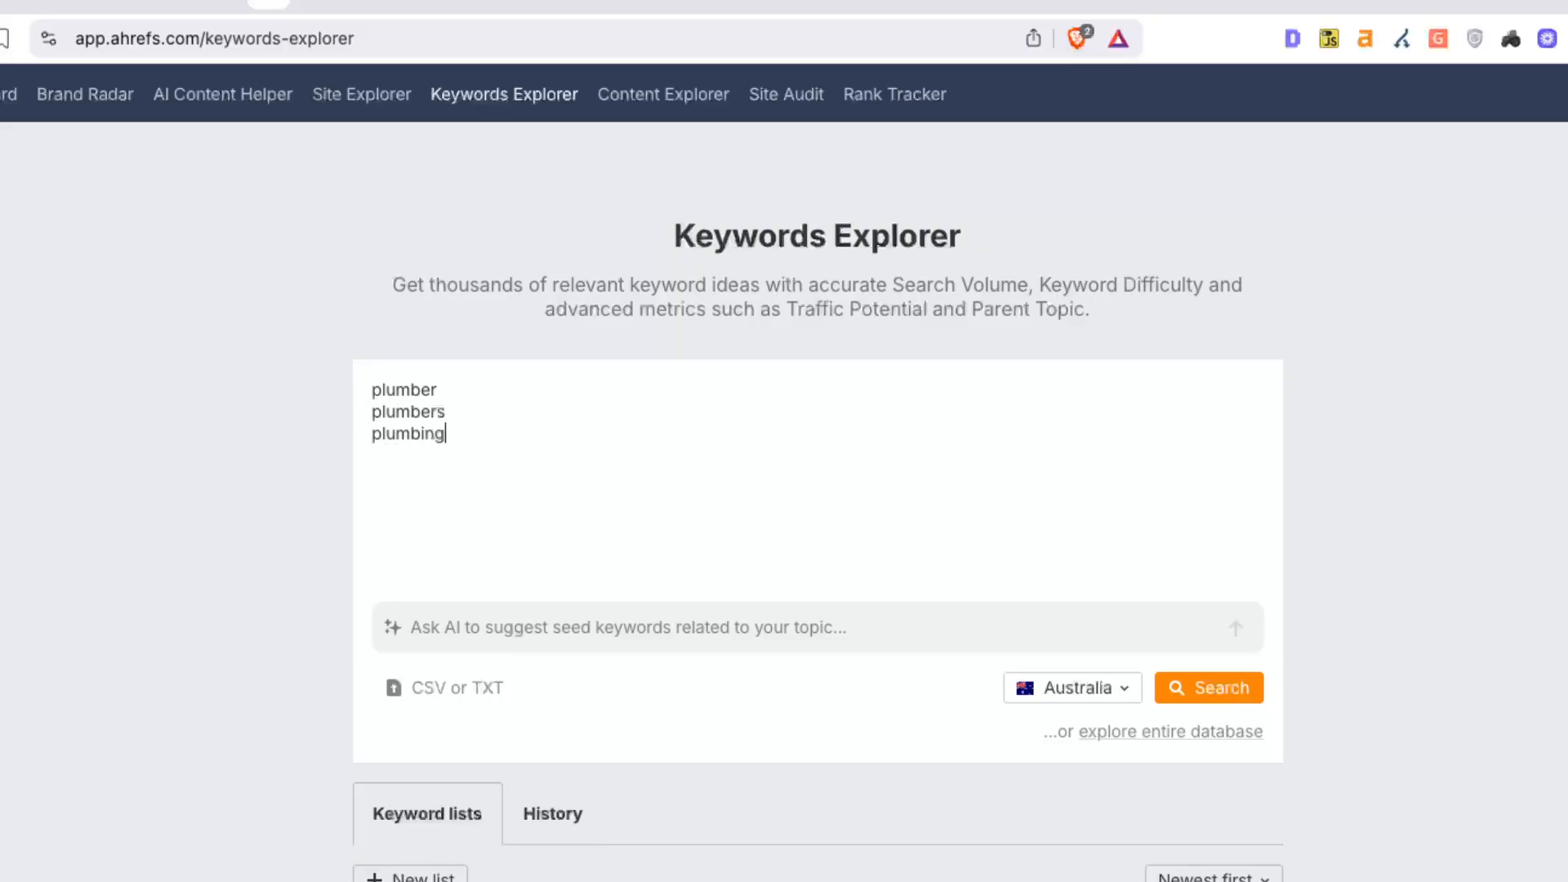
click(1247, 700)
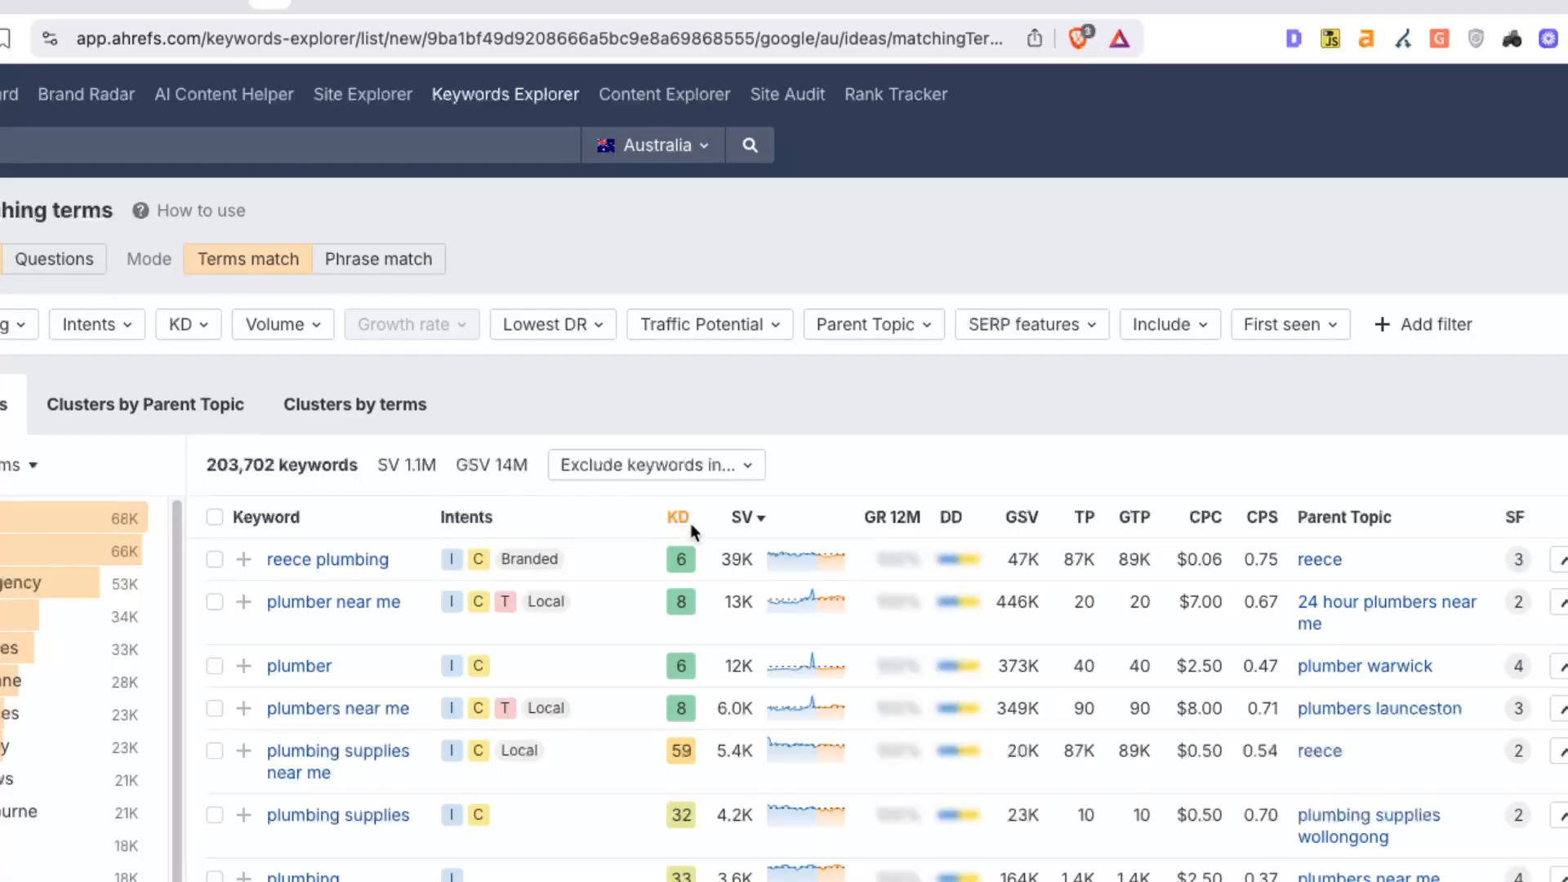
Scroll down the Matching terms table of 203,702 Australian plumbing keywords
mouse_move(690, 523)
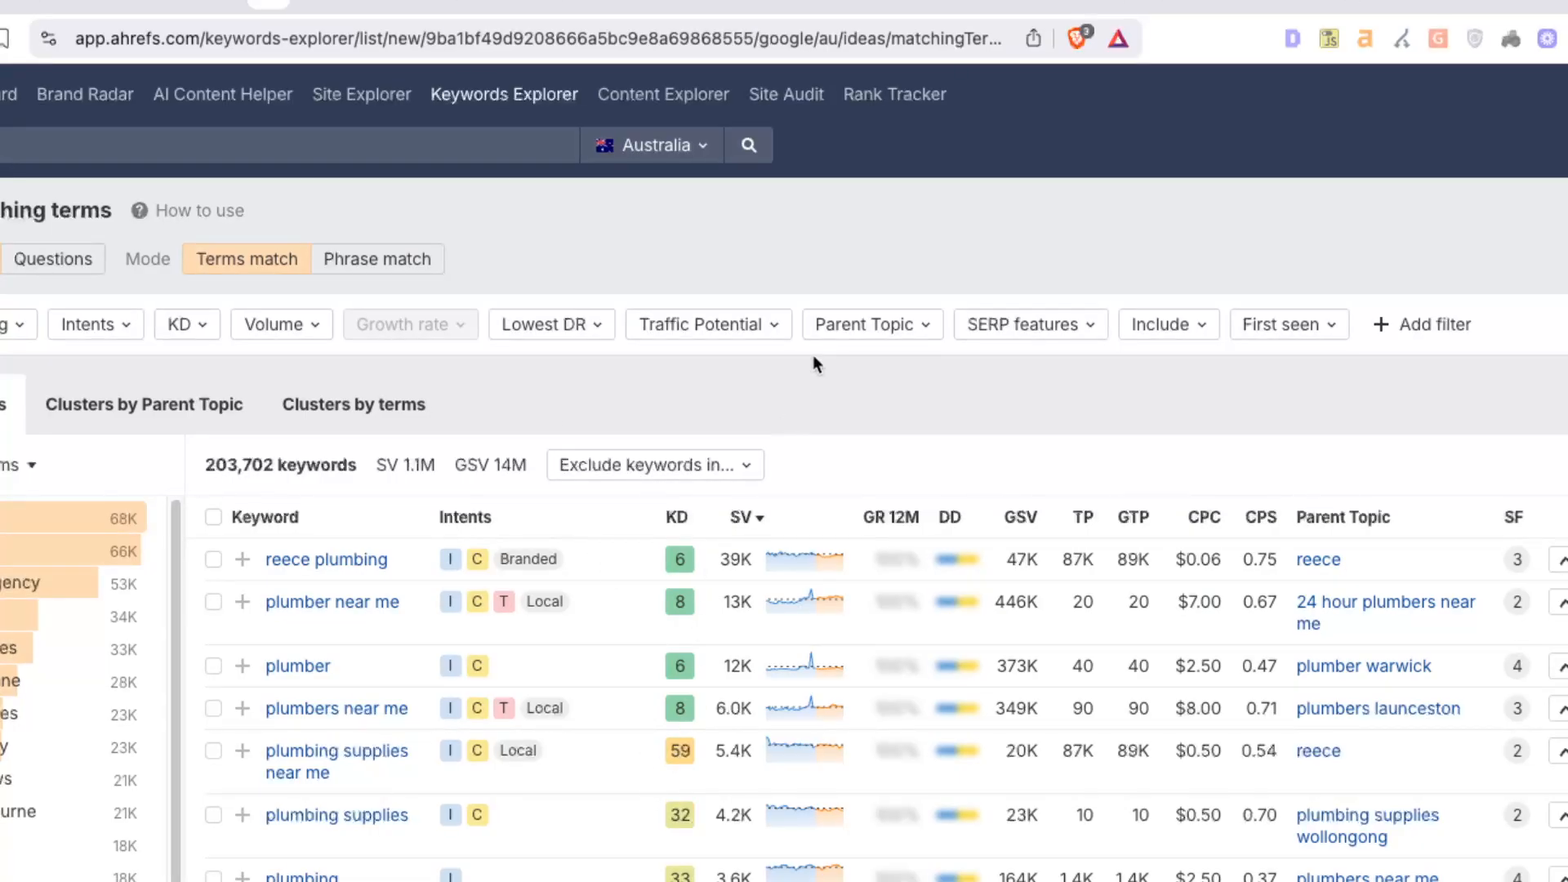
scroll(611, 703, down, 1)
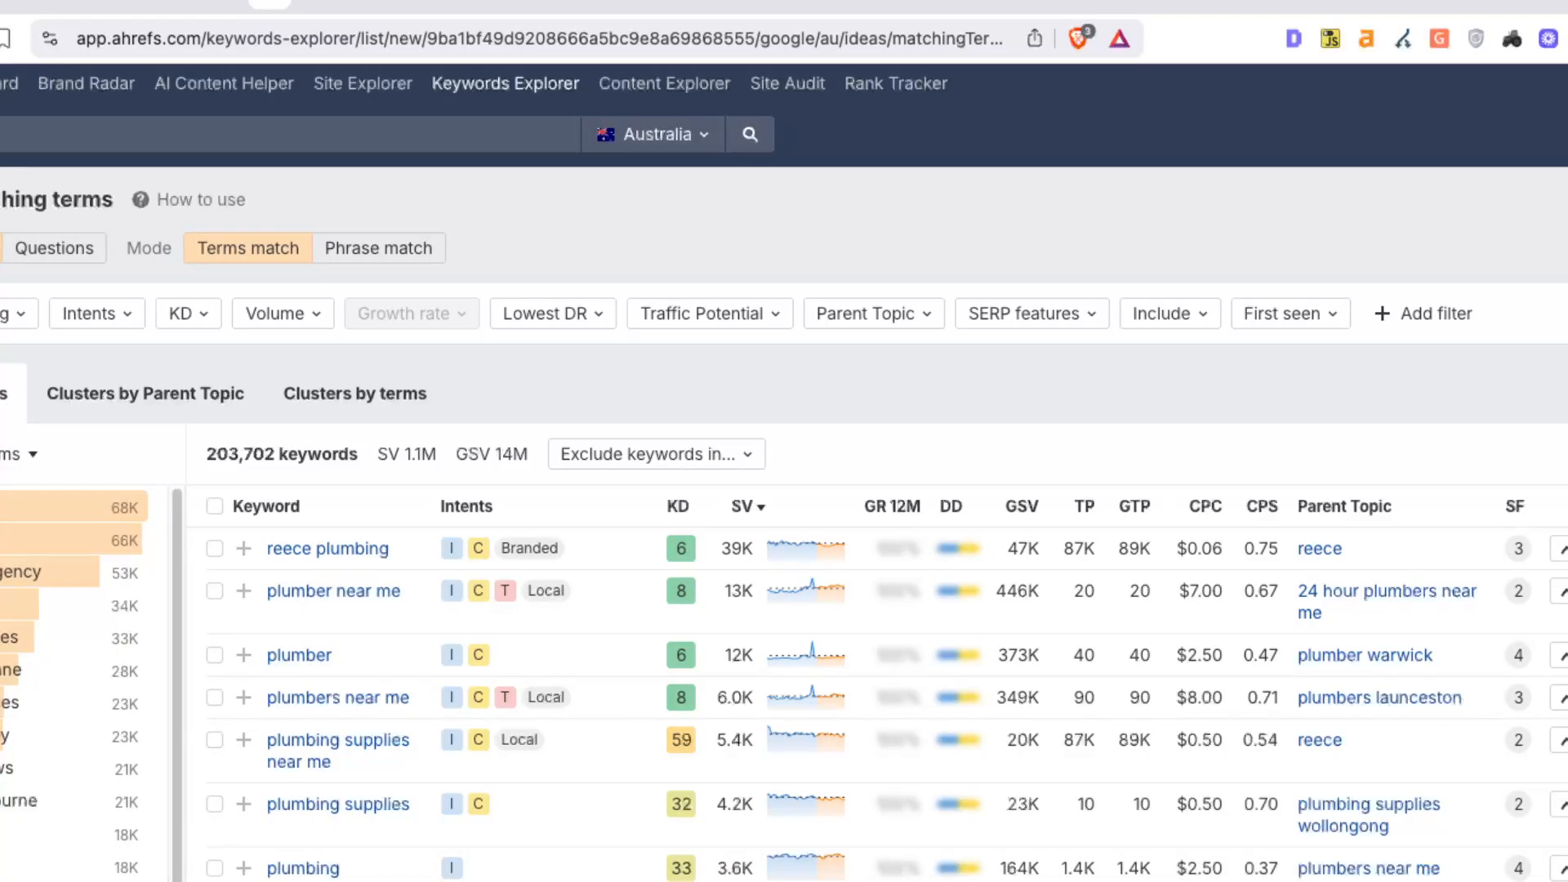
scroll(784, 490, down, 2)
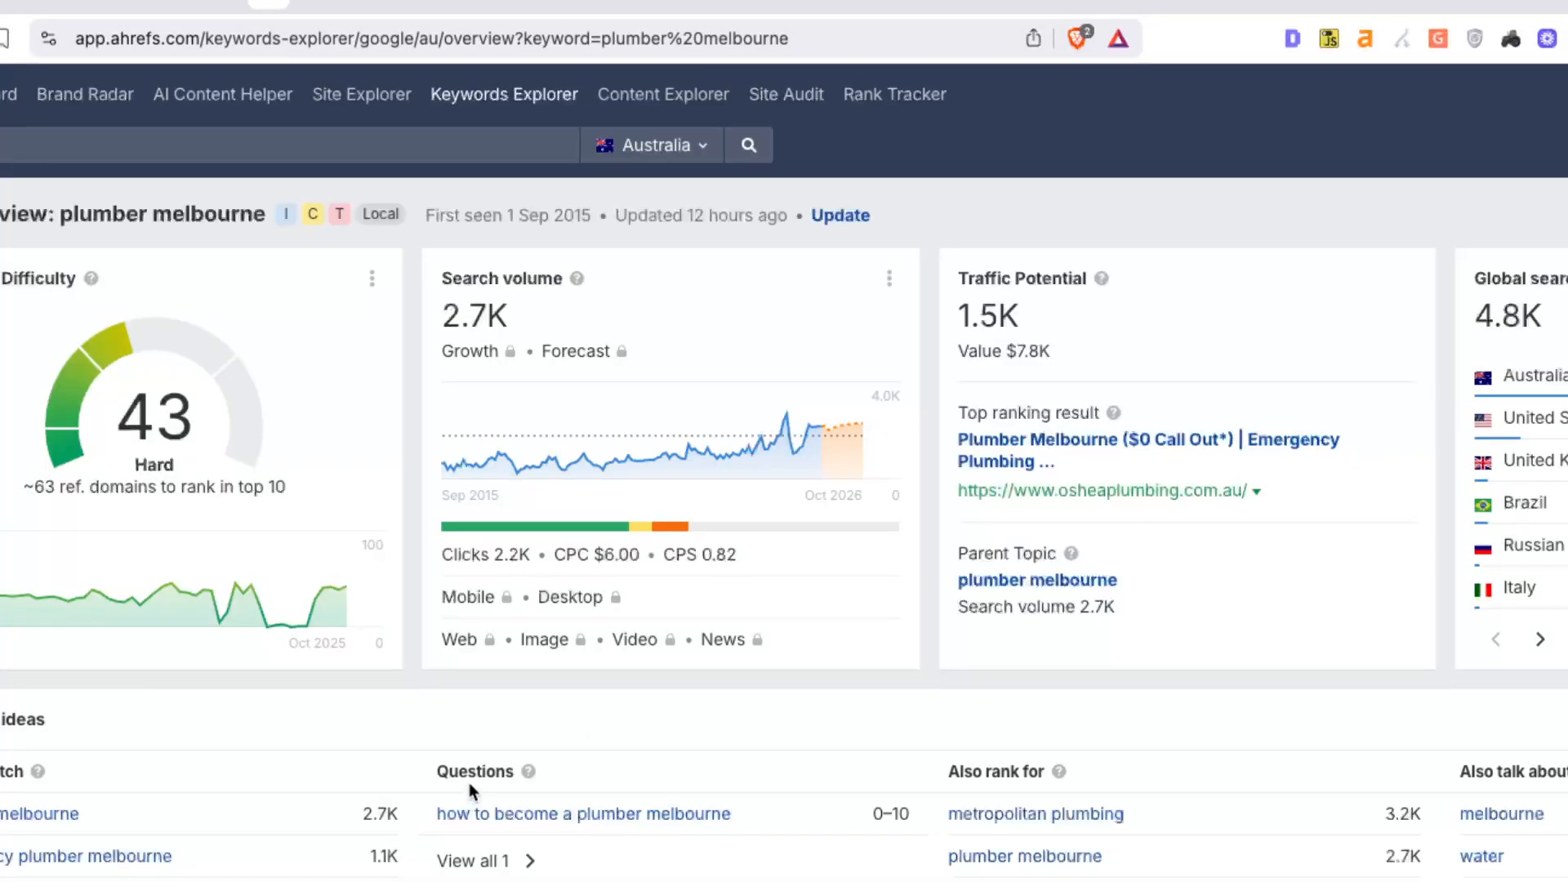
Scroll through the plumber melbourne SERP and history sections, then back to the top cards
scroll(424, 752, down, 5)
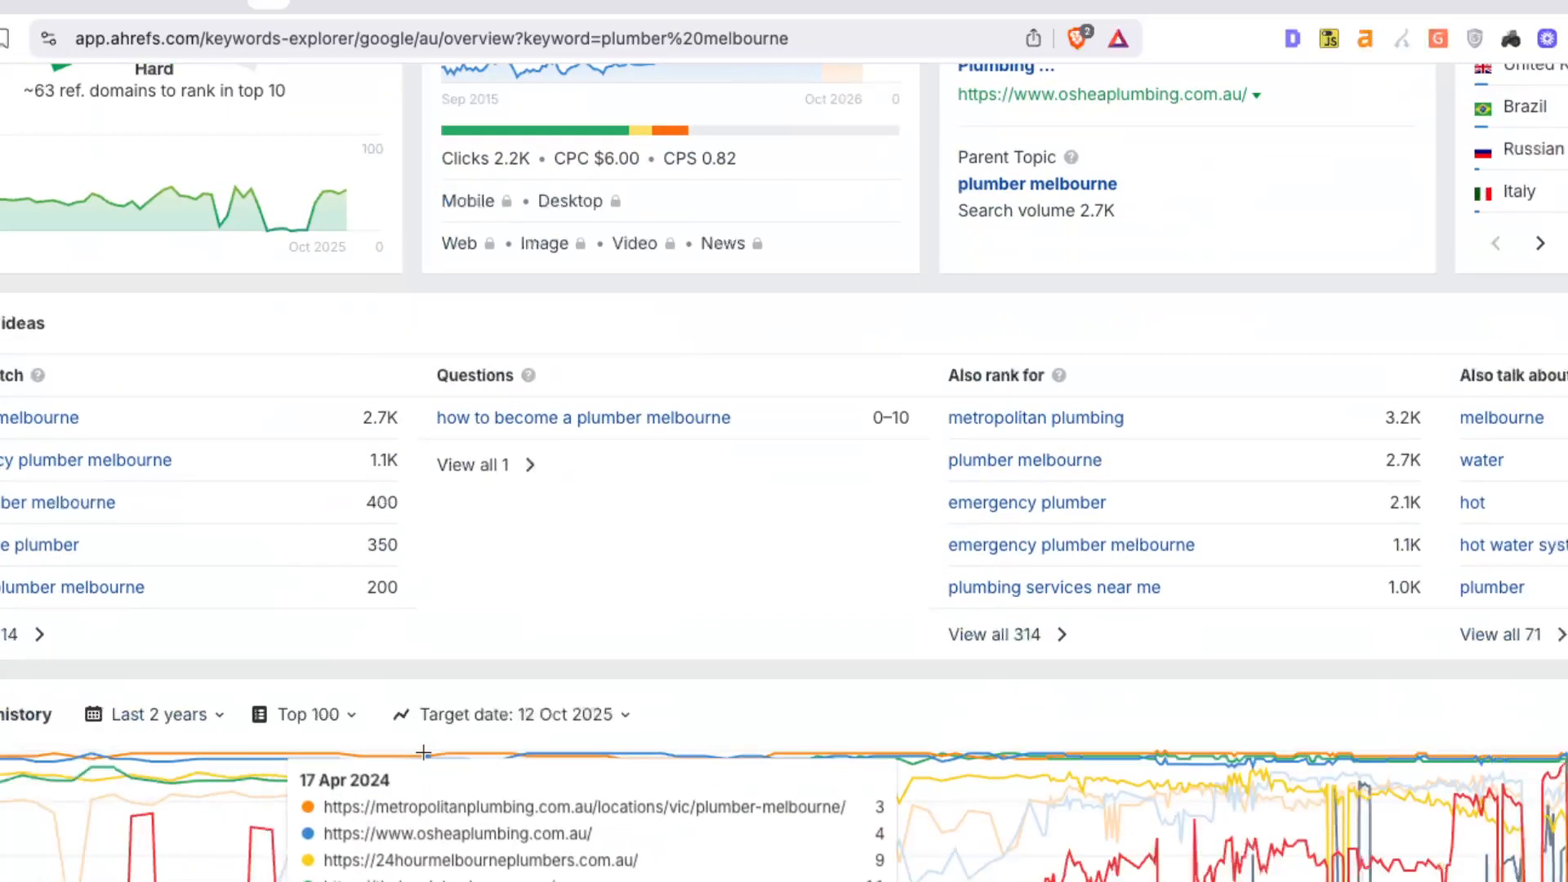
scroll(468, 595, up, 5)
scroll(453, 716, down, 15)
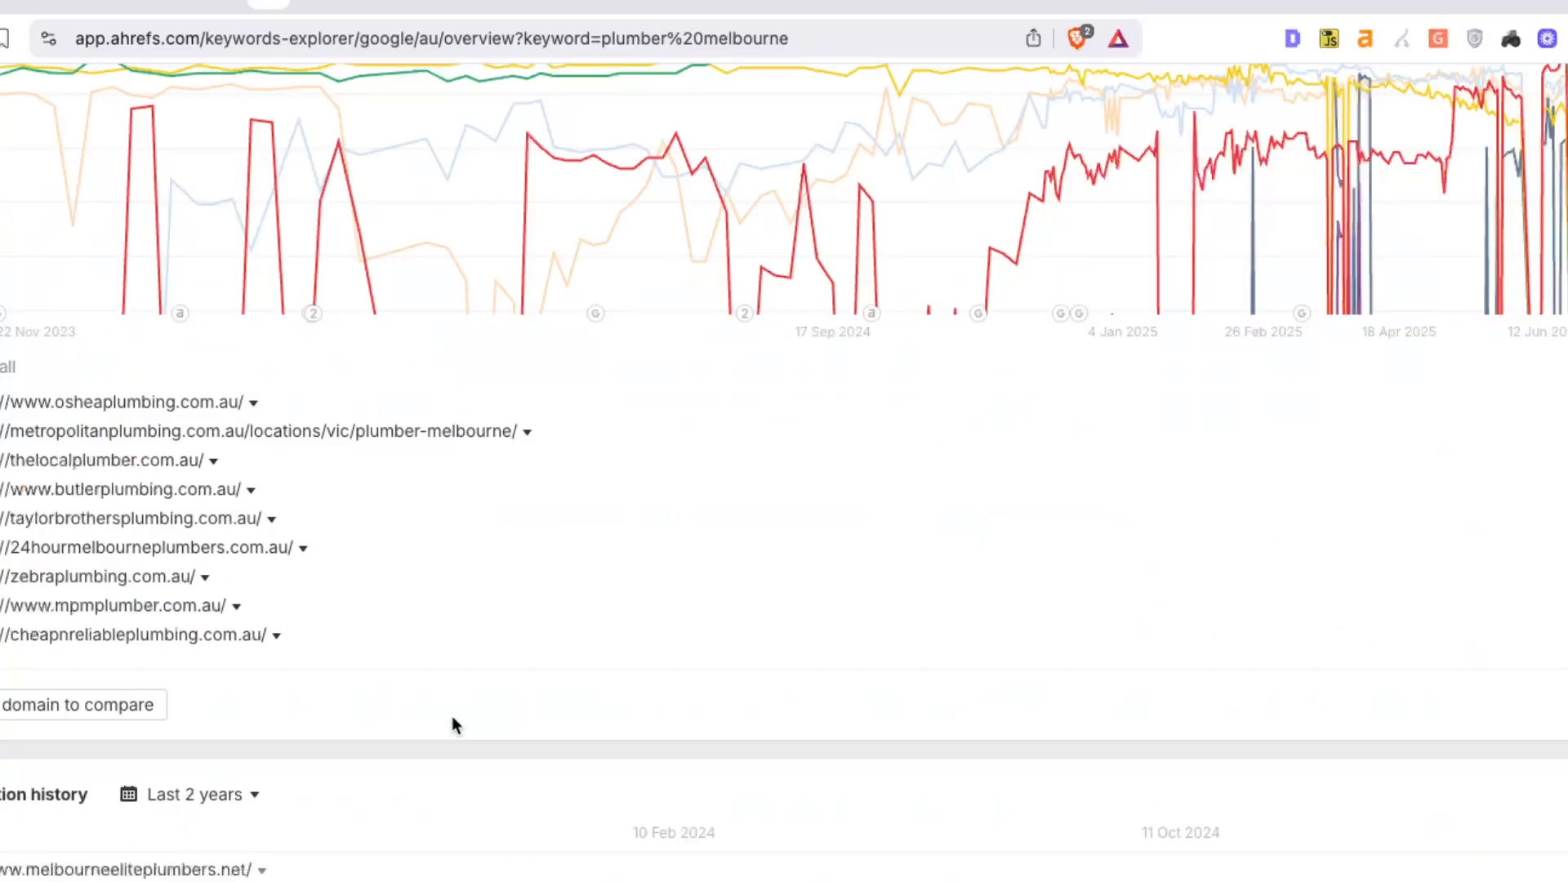
scroll(452, 716, down, 3)
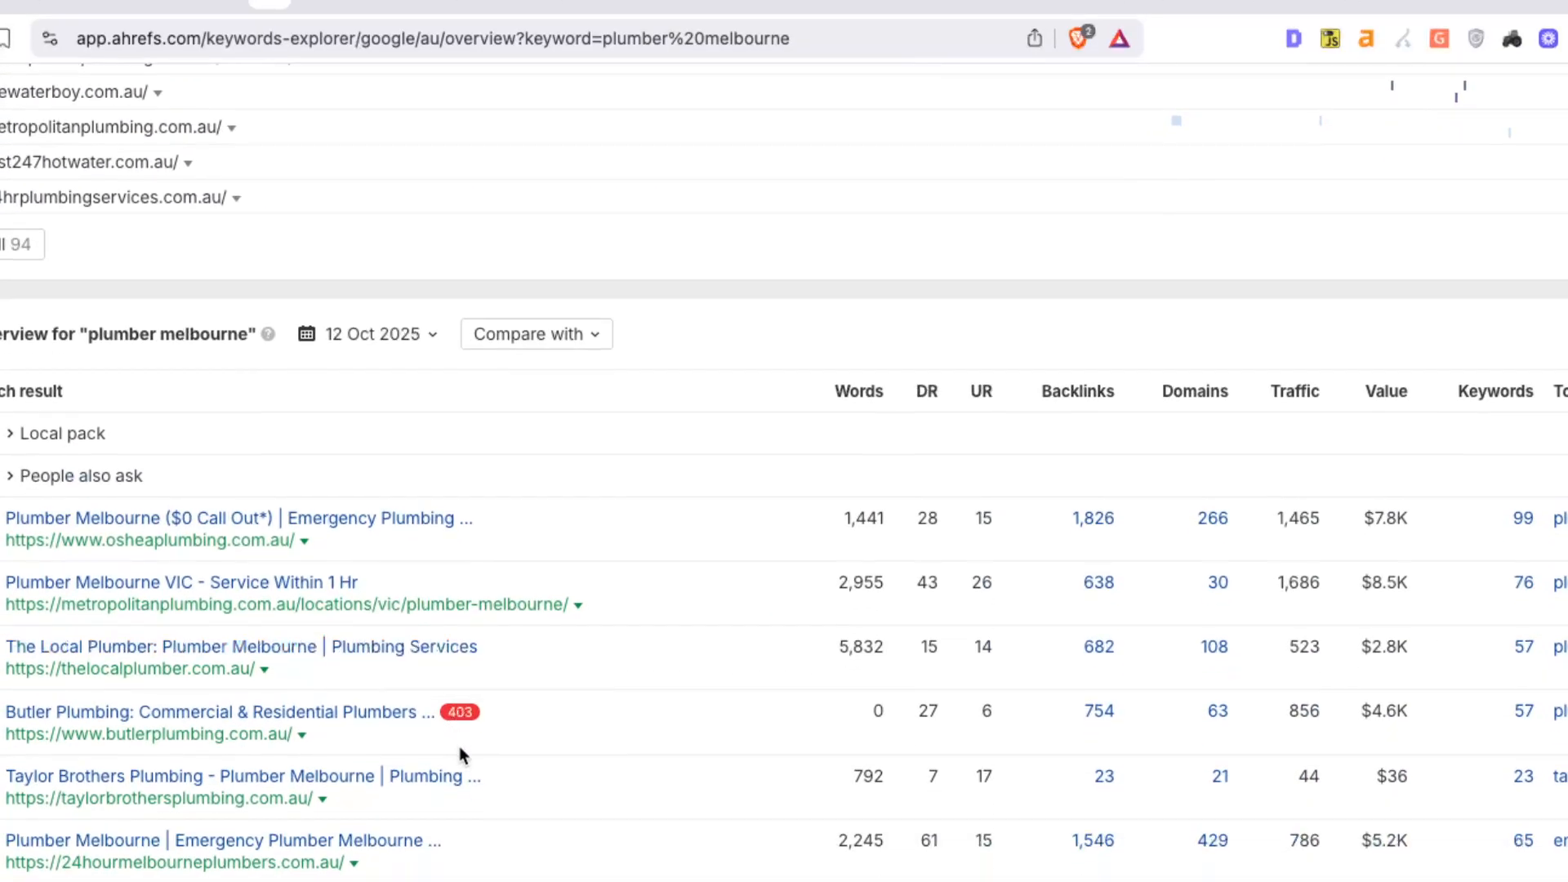
scroll(459, 747, up, 9)
scroll(462, 764, up, 8)
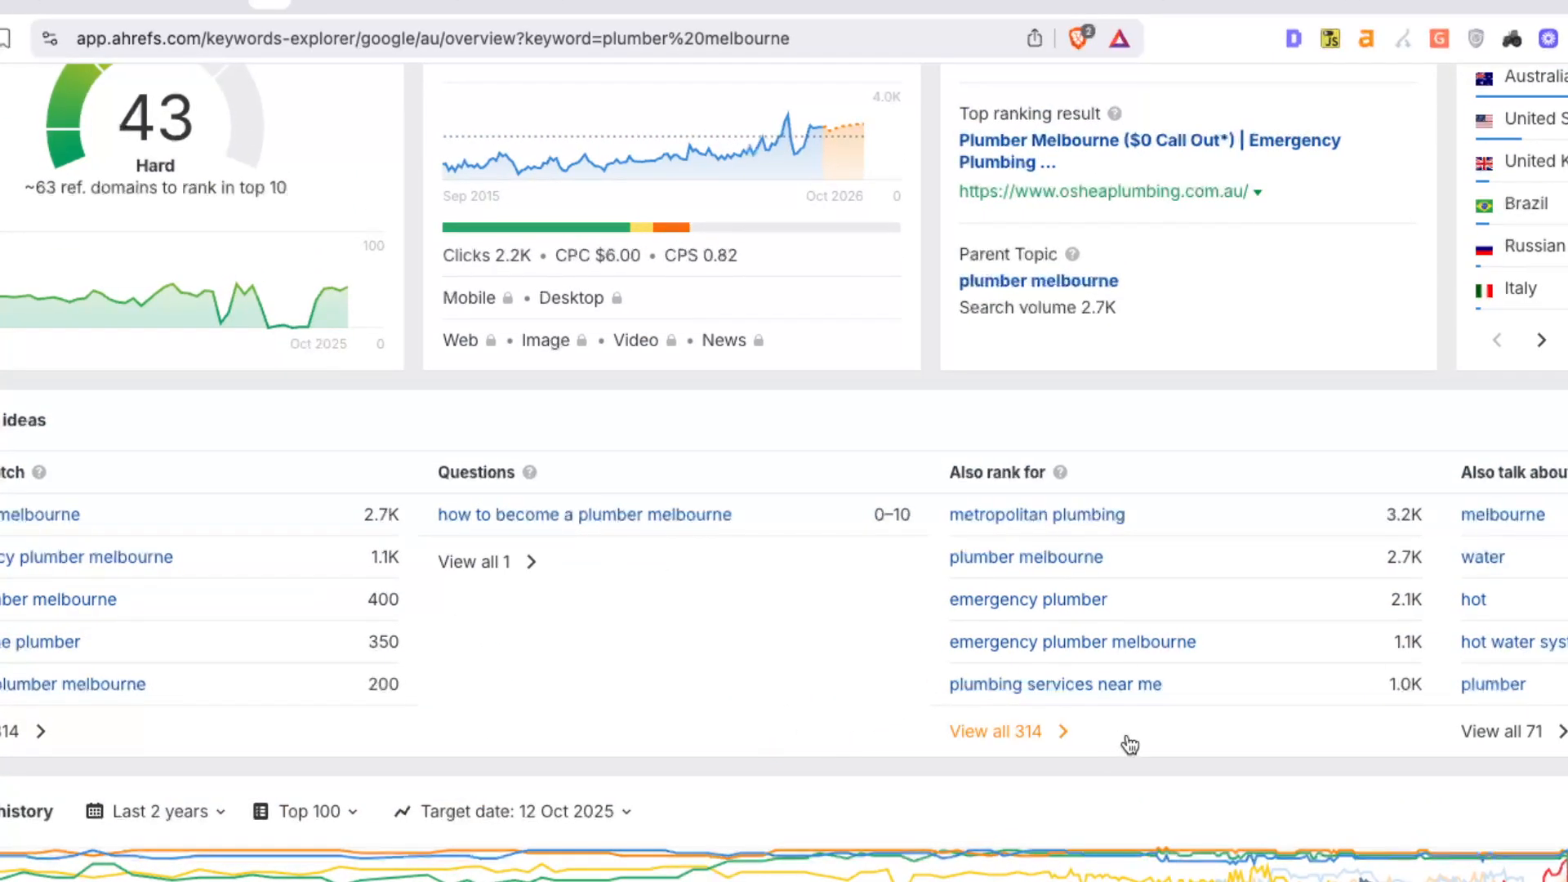
scroll(854, 629, up, 3)
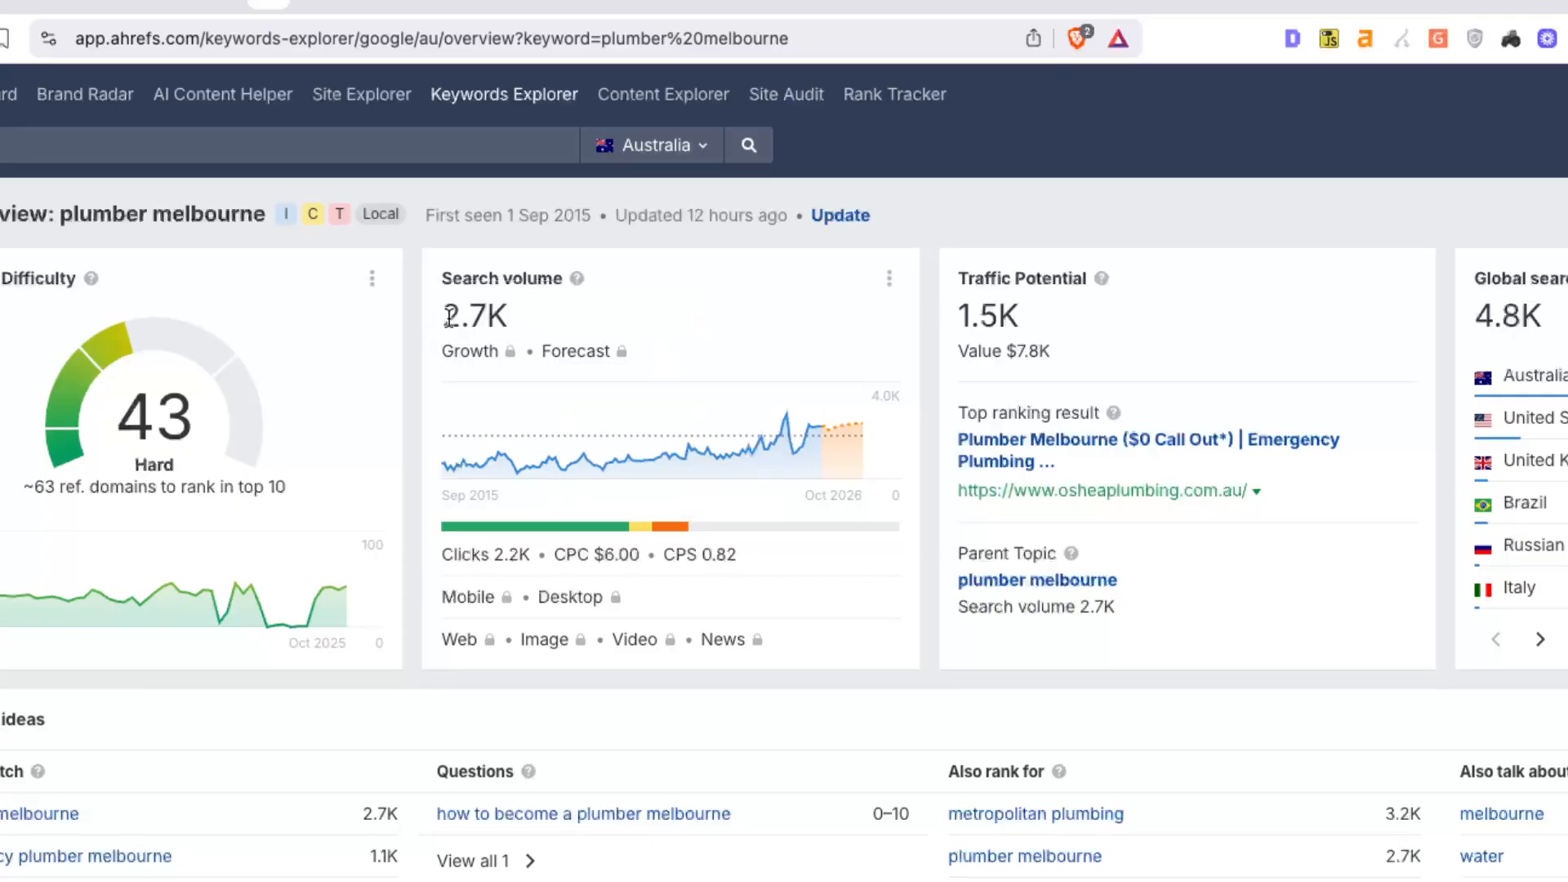
Highlight the 2.7K search volume and 1.5K traffic potential figures
drag(442, 317, 535, 335)
click(535, 335)
drag(501, 315, 420, 305)
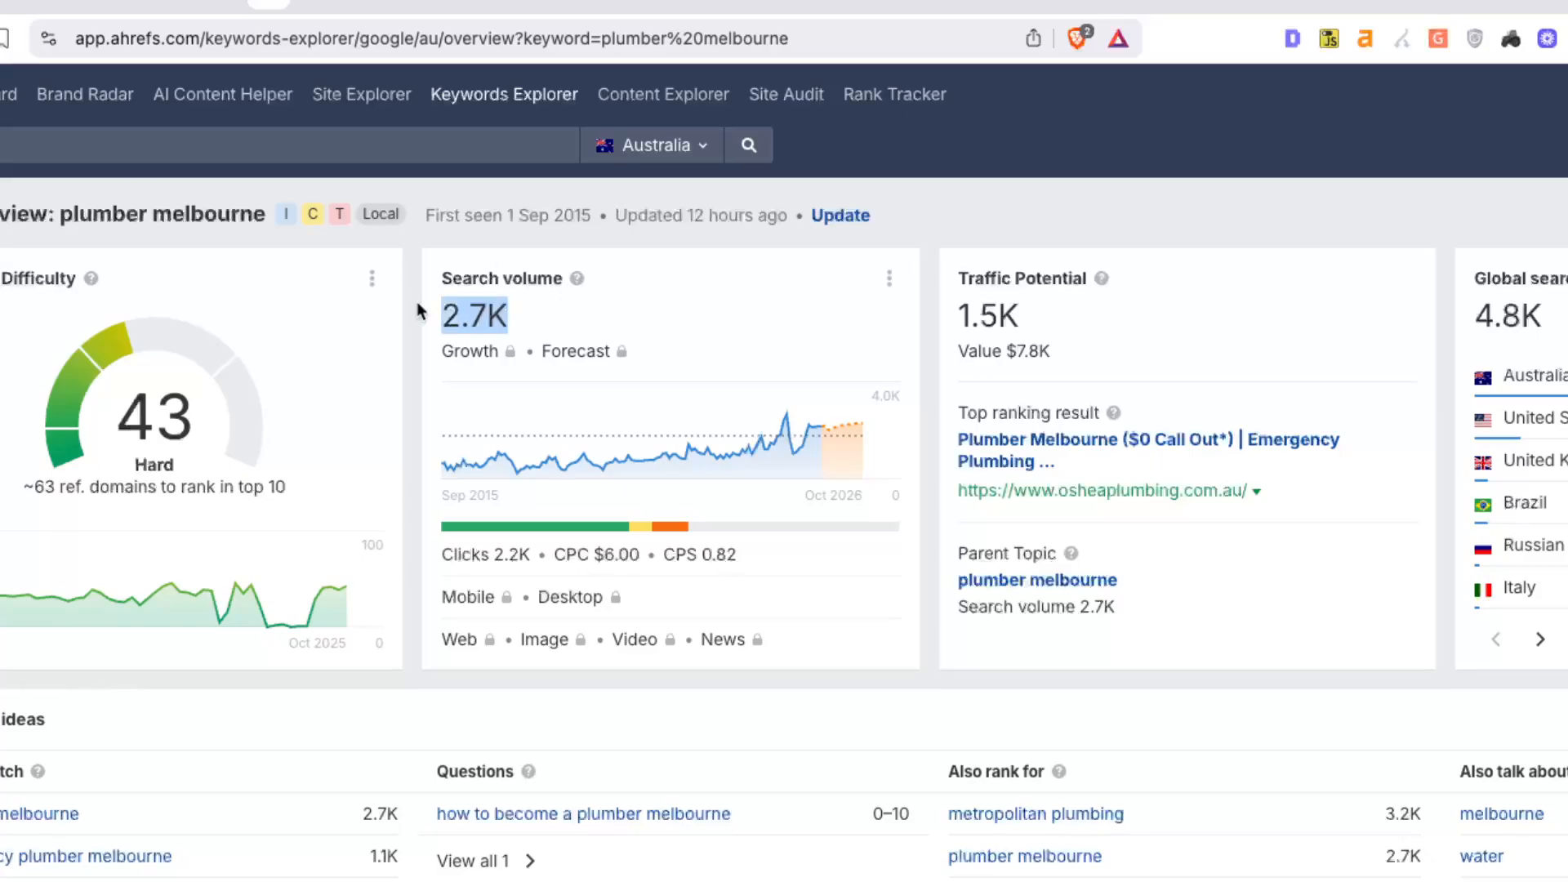
click(539, 319)
drag(953, 330, 1036, 319)
click(873, 289)
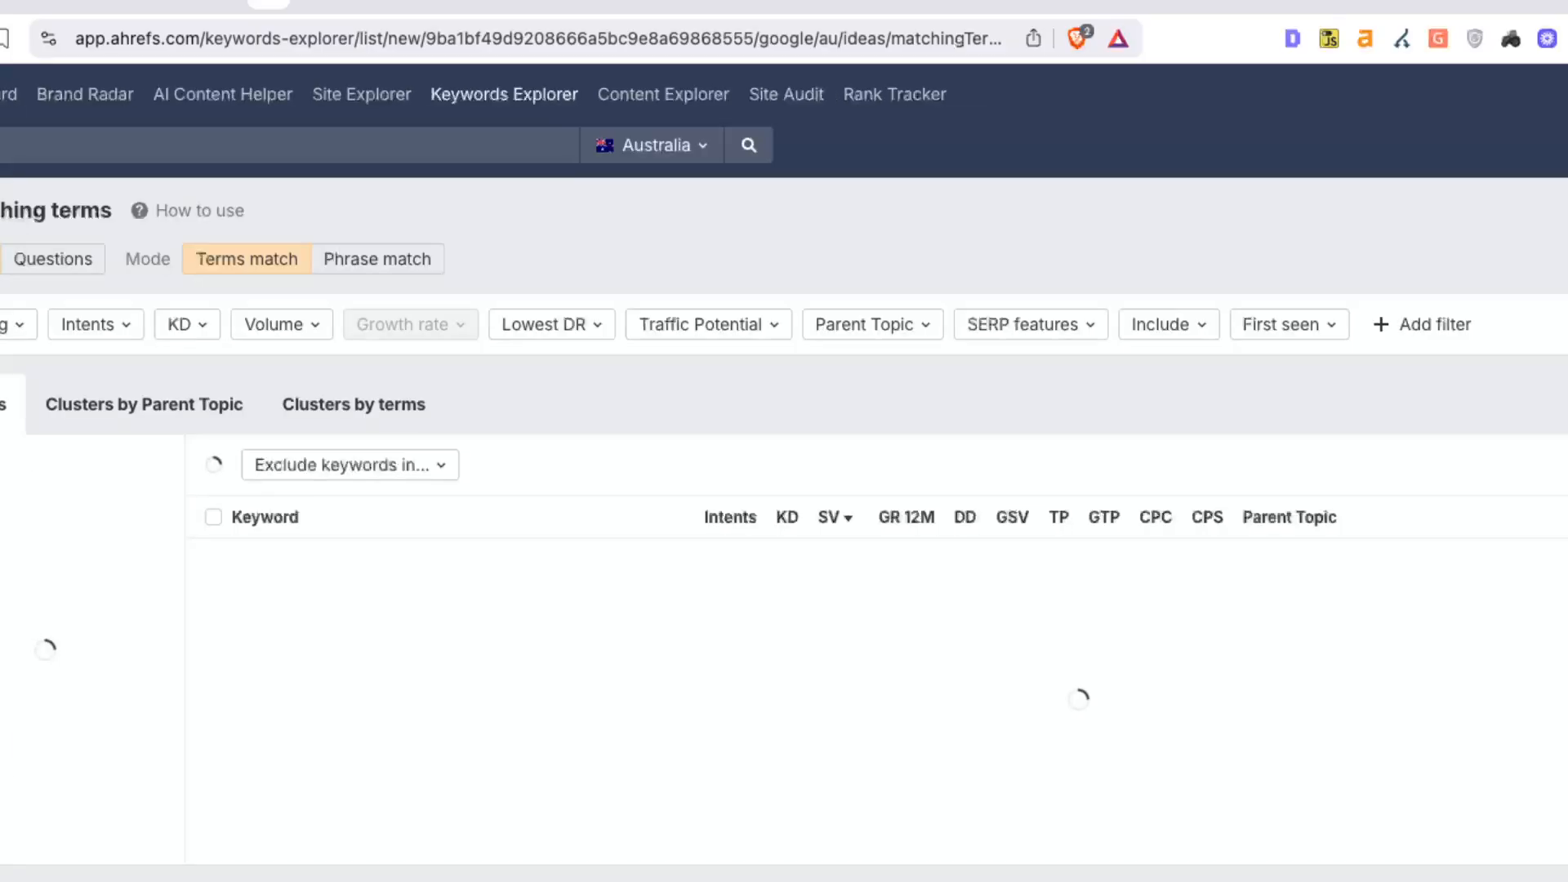
Apply an Include filter matching any of box hill, preston, essendon, werribee or dandenong
click(1195, 327)
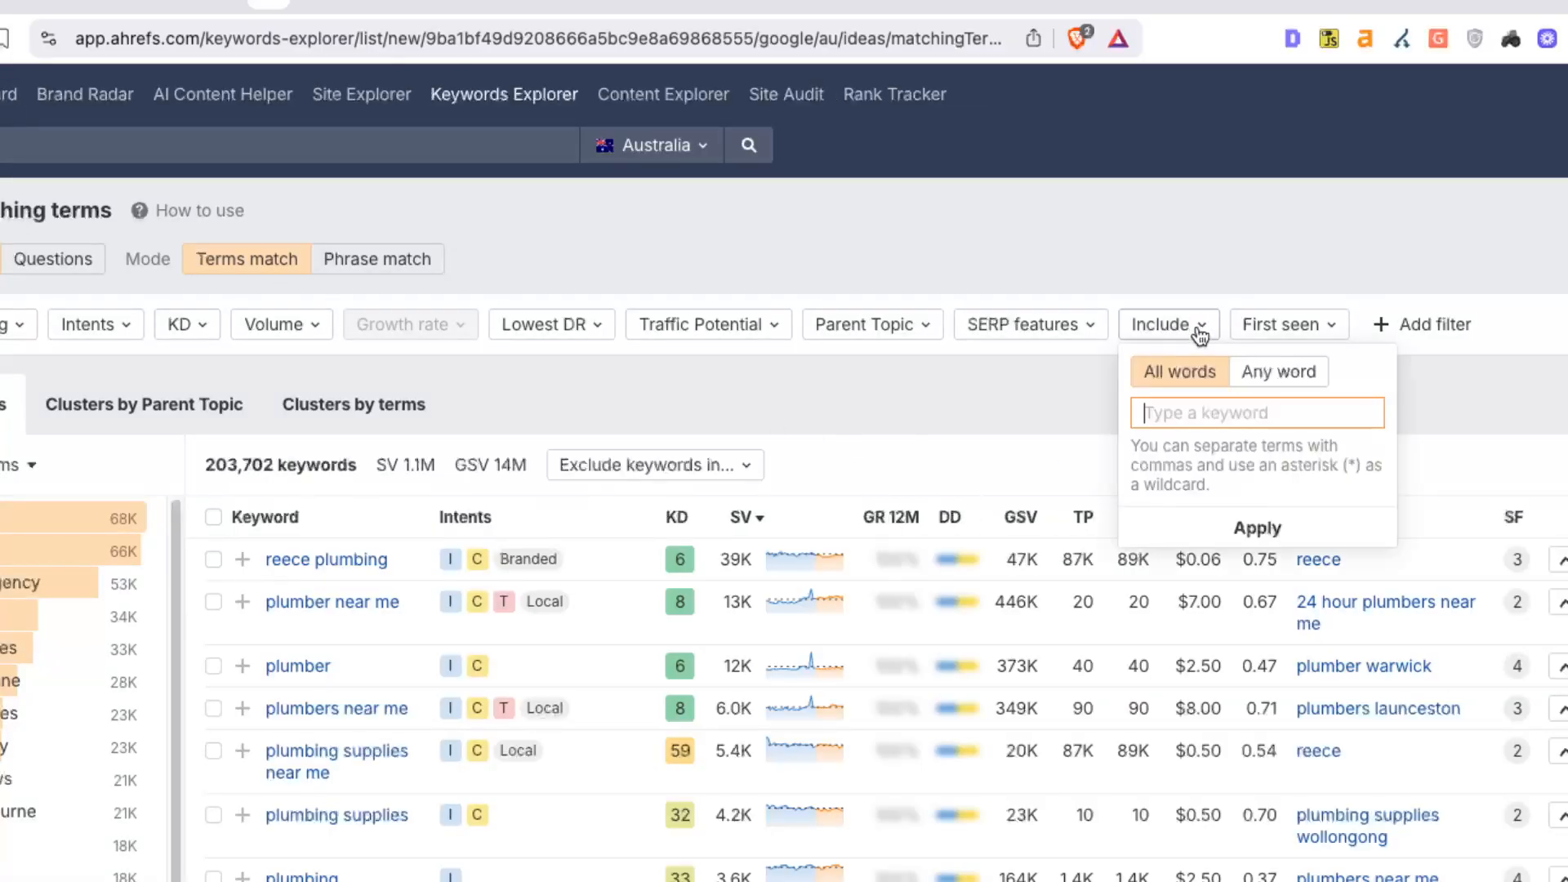
click(1272, 384)
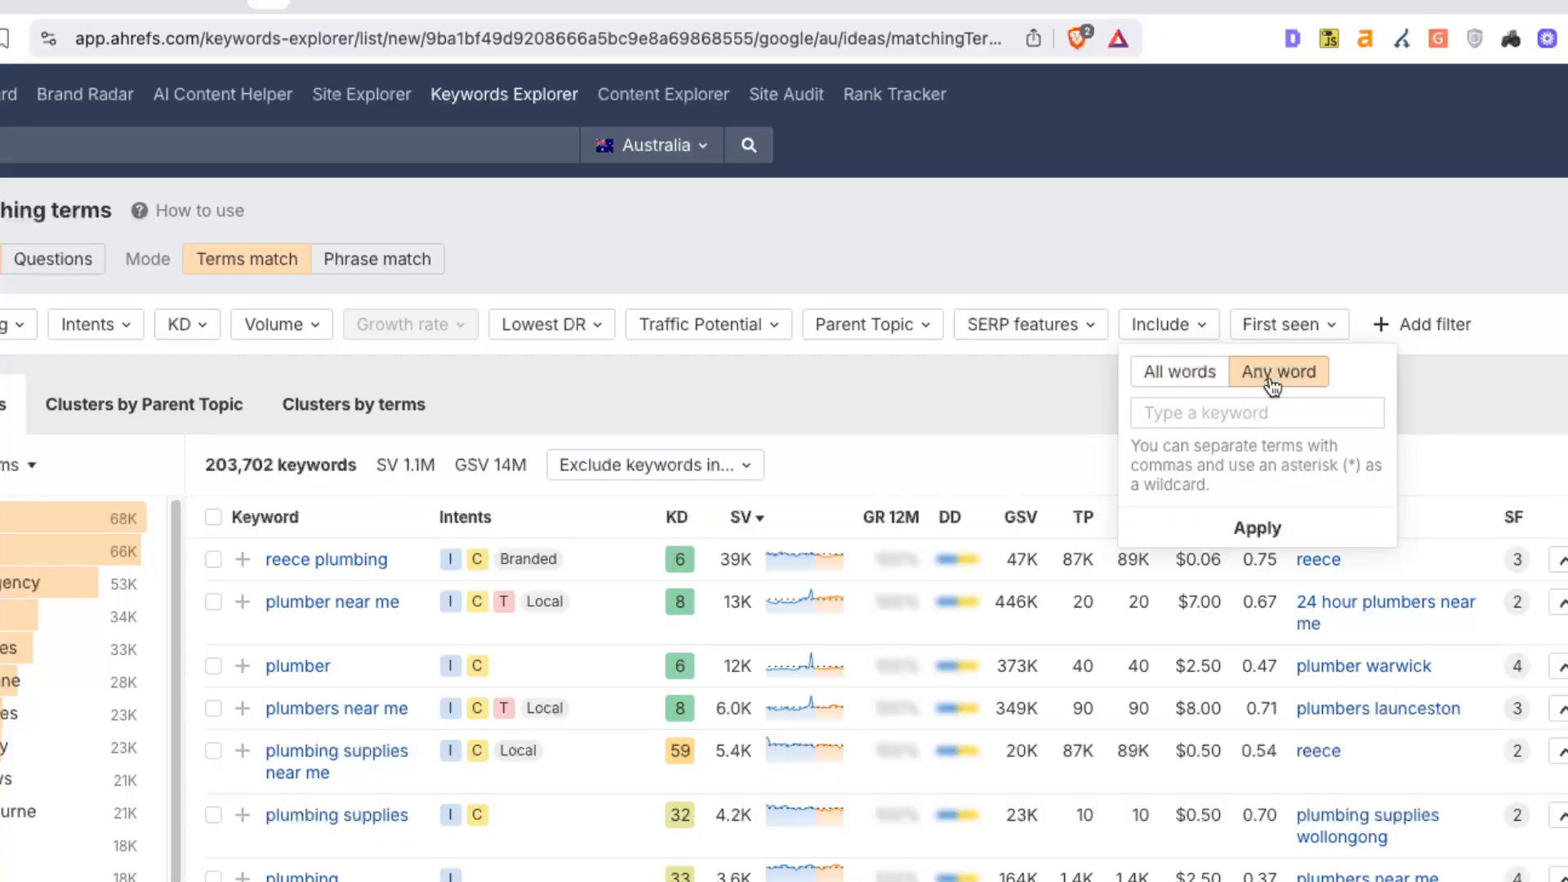
click(1258, 415)
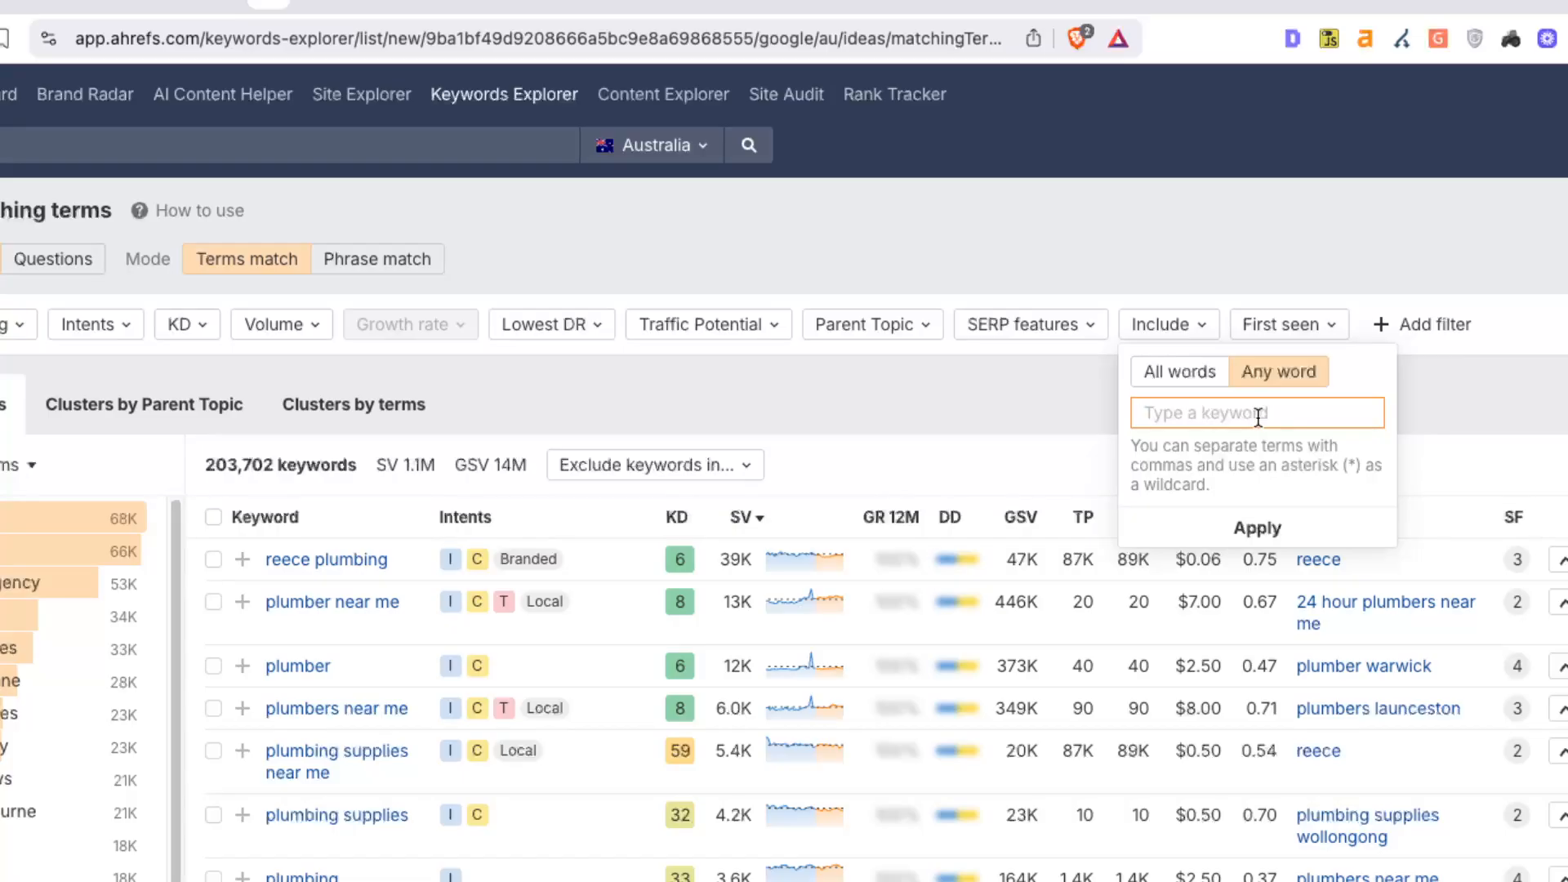
text(box hill, preston, esse)
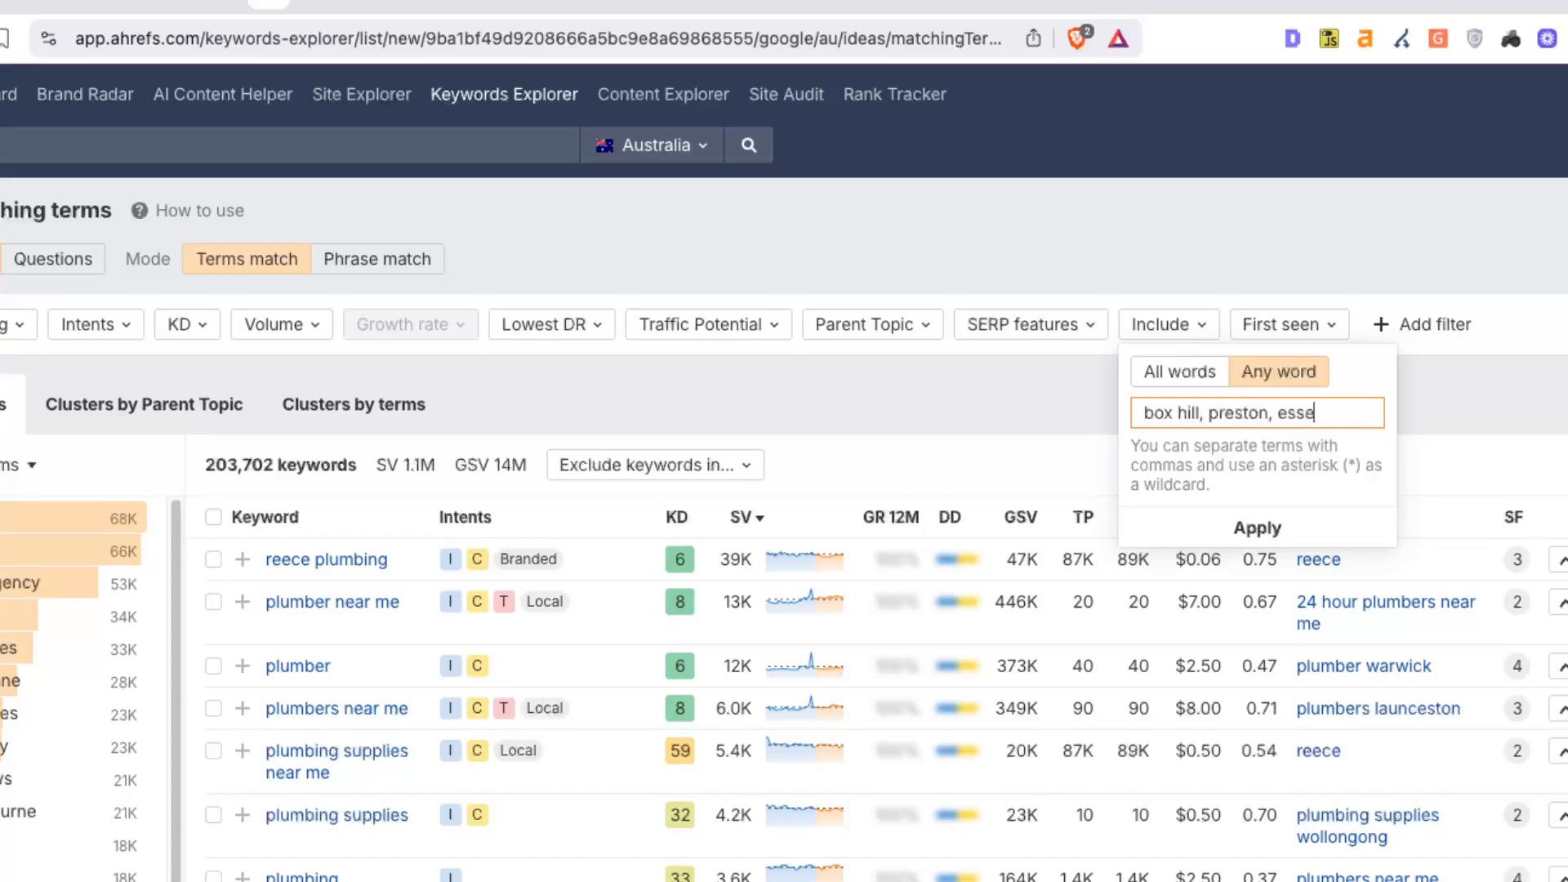
text(ndon, w)
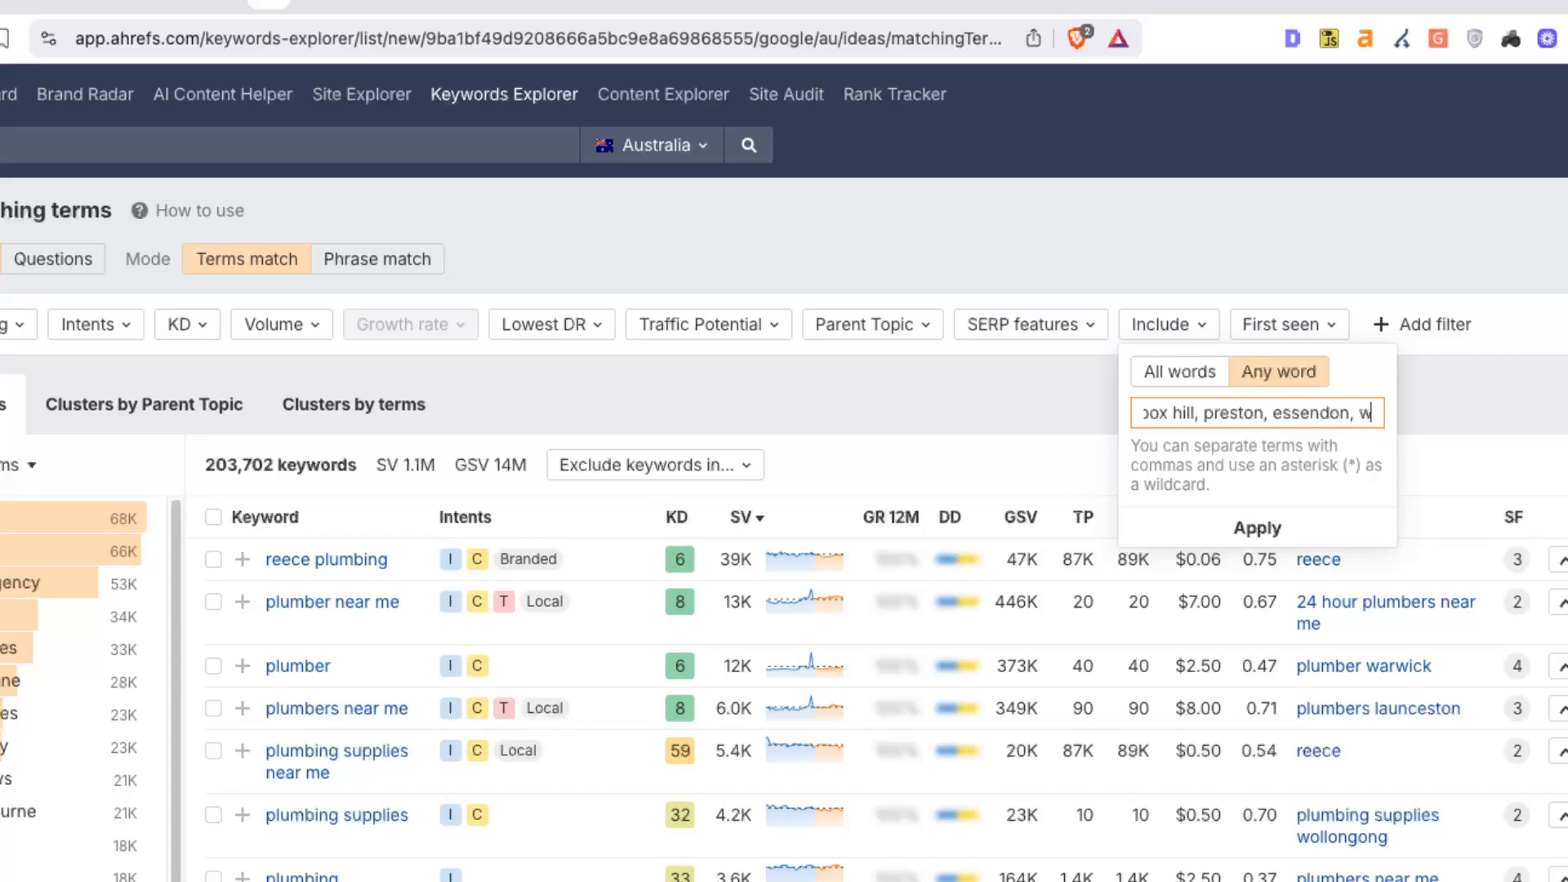
text(erribee,)
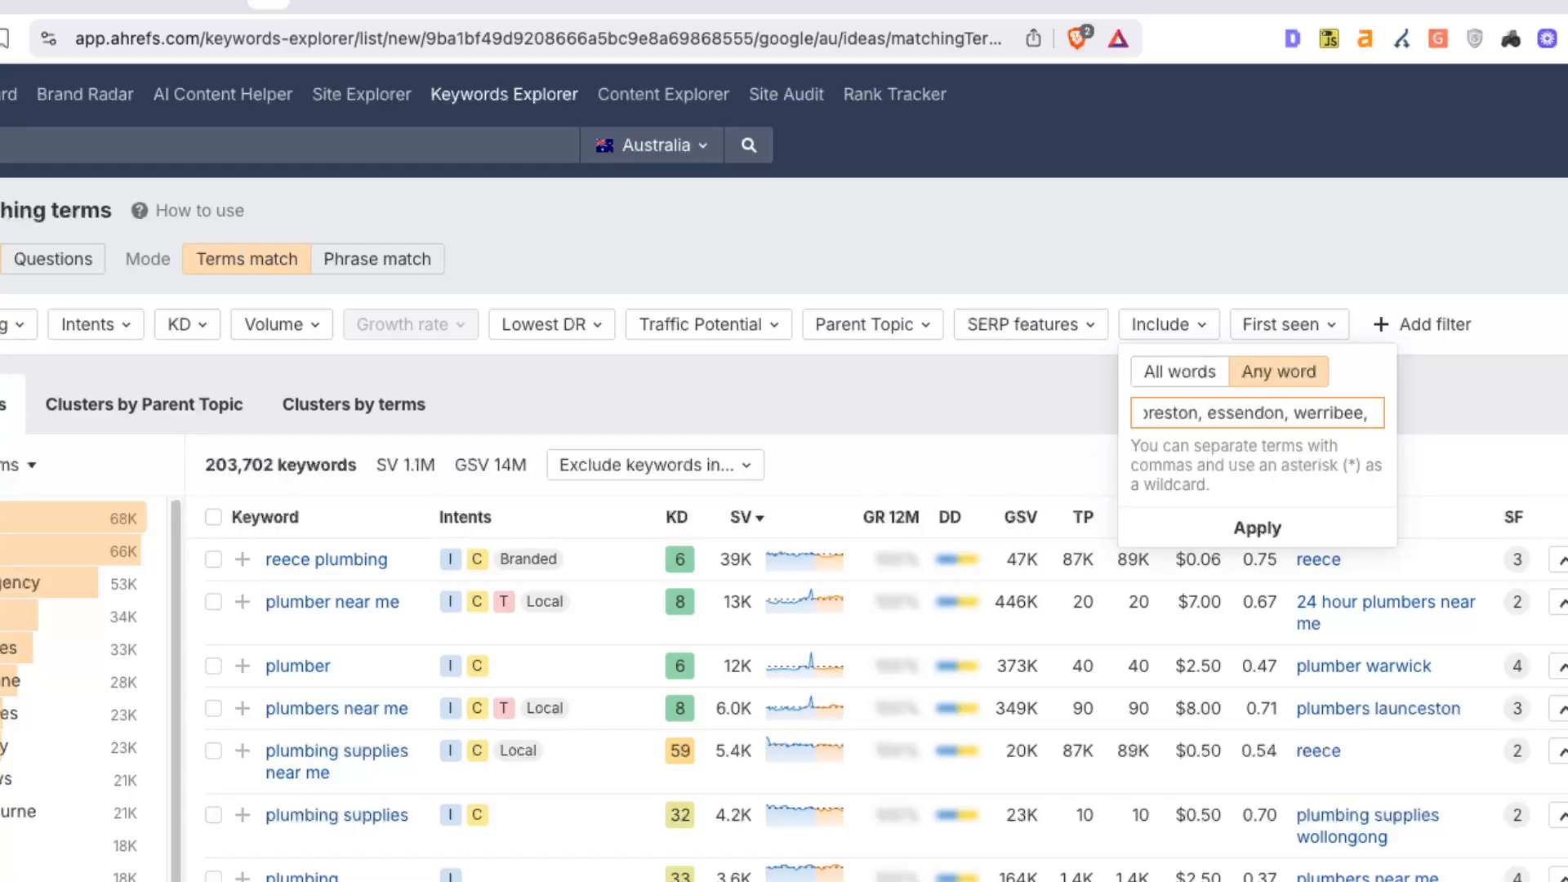
text( dandenong)
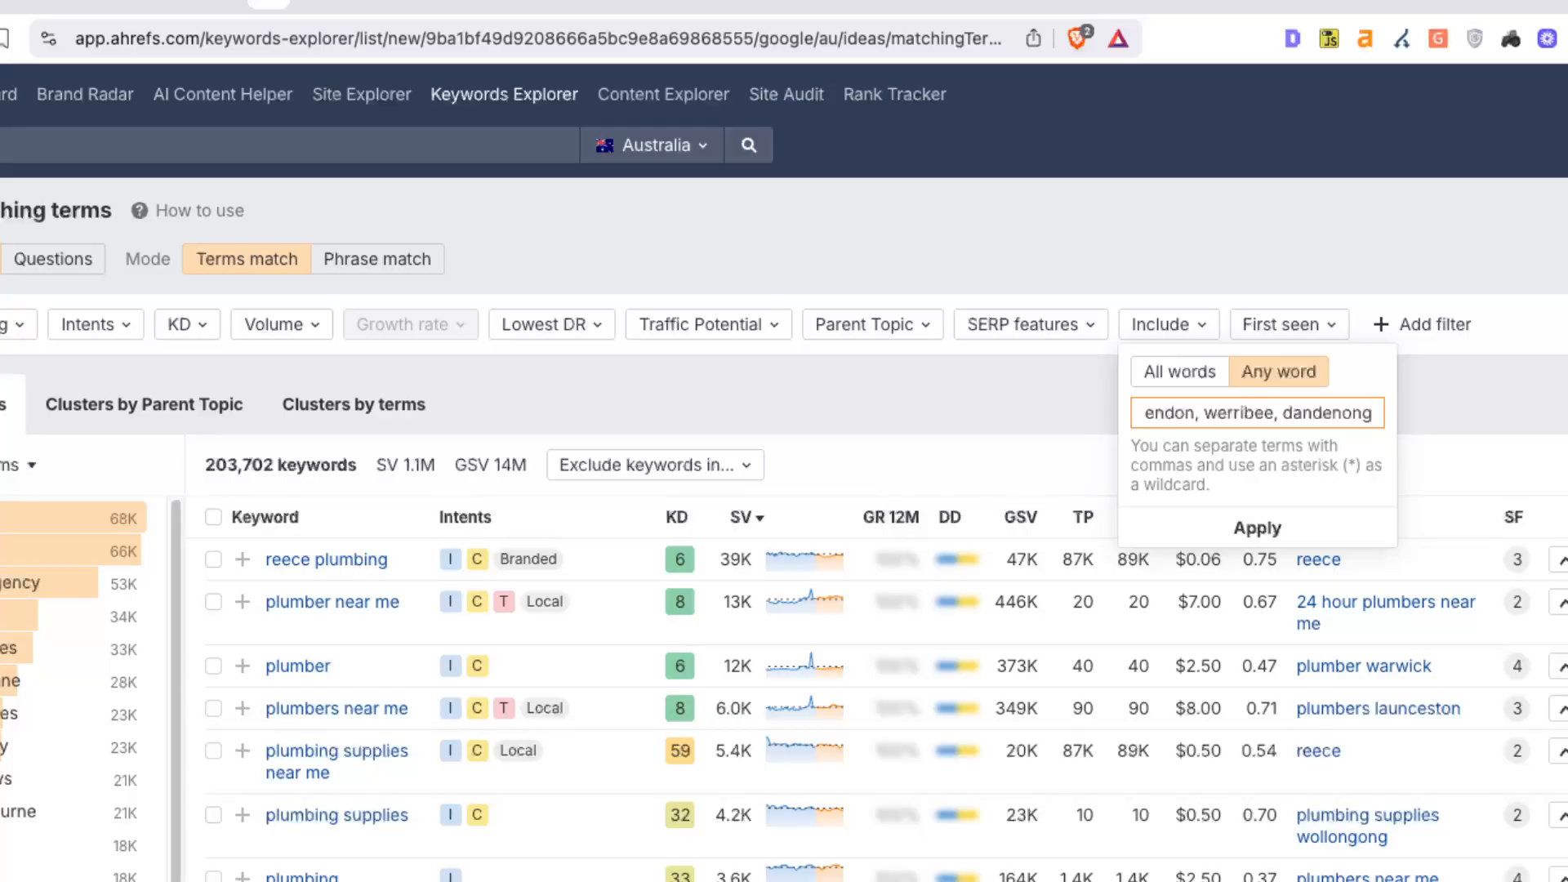
click(1258, 527)
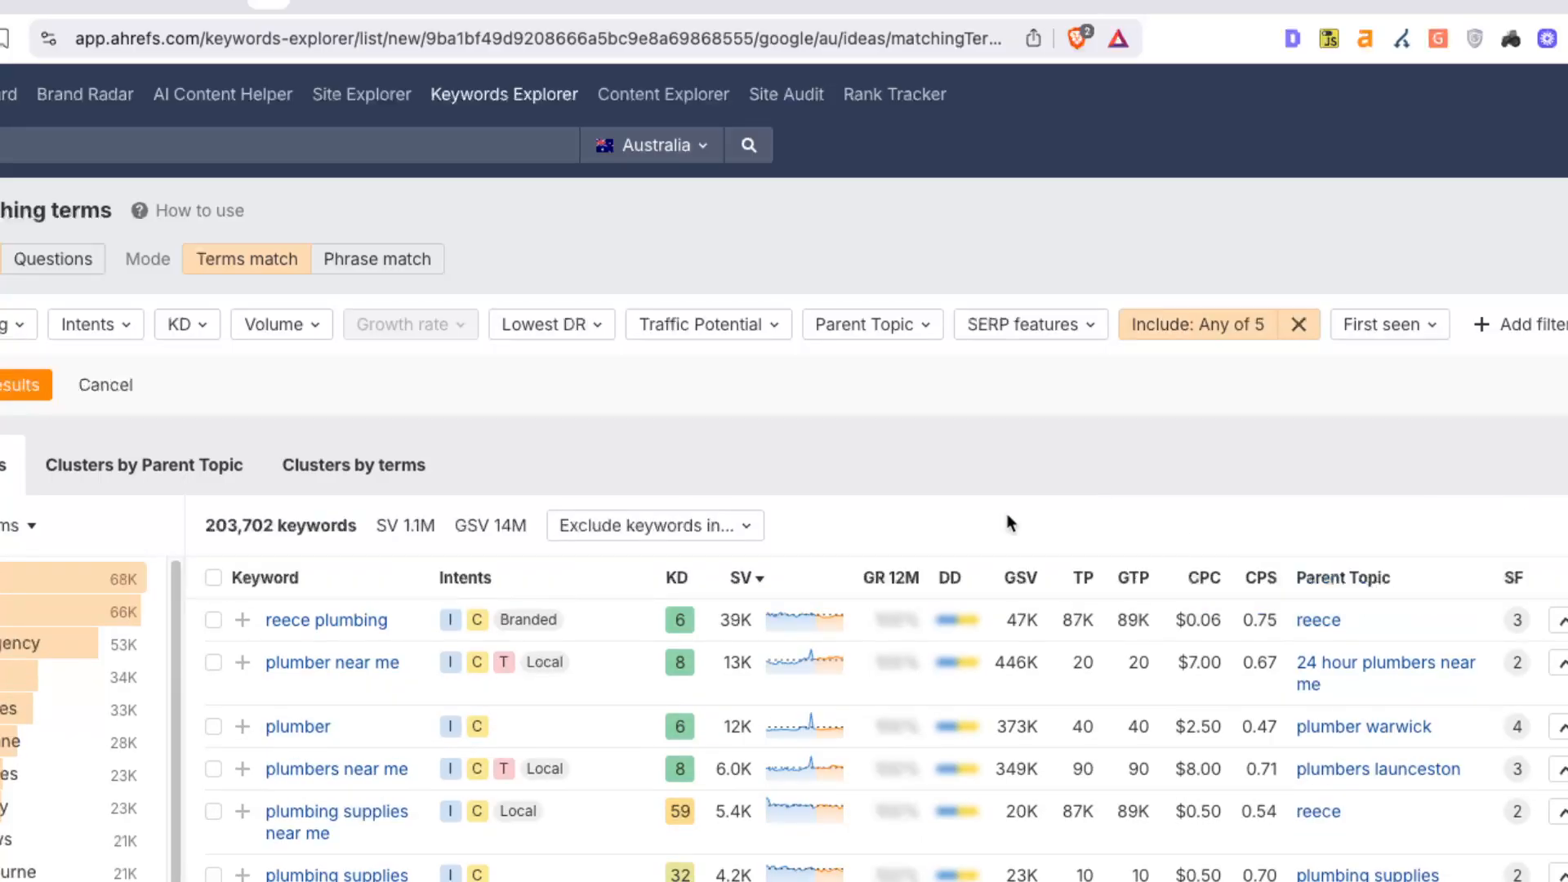
click(24, 385)
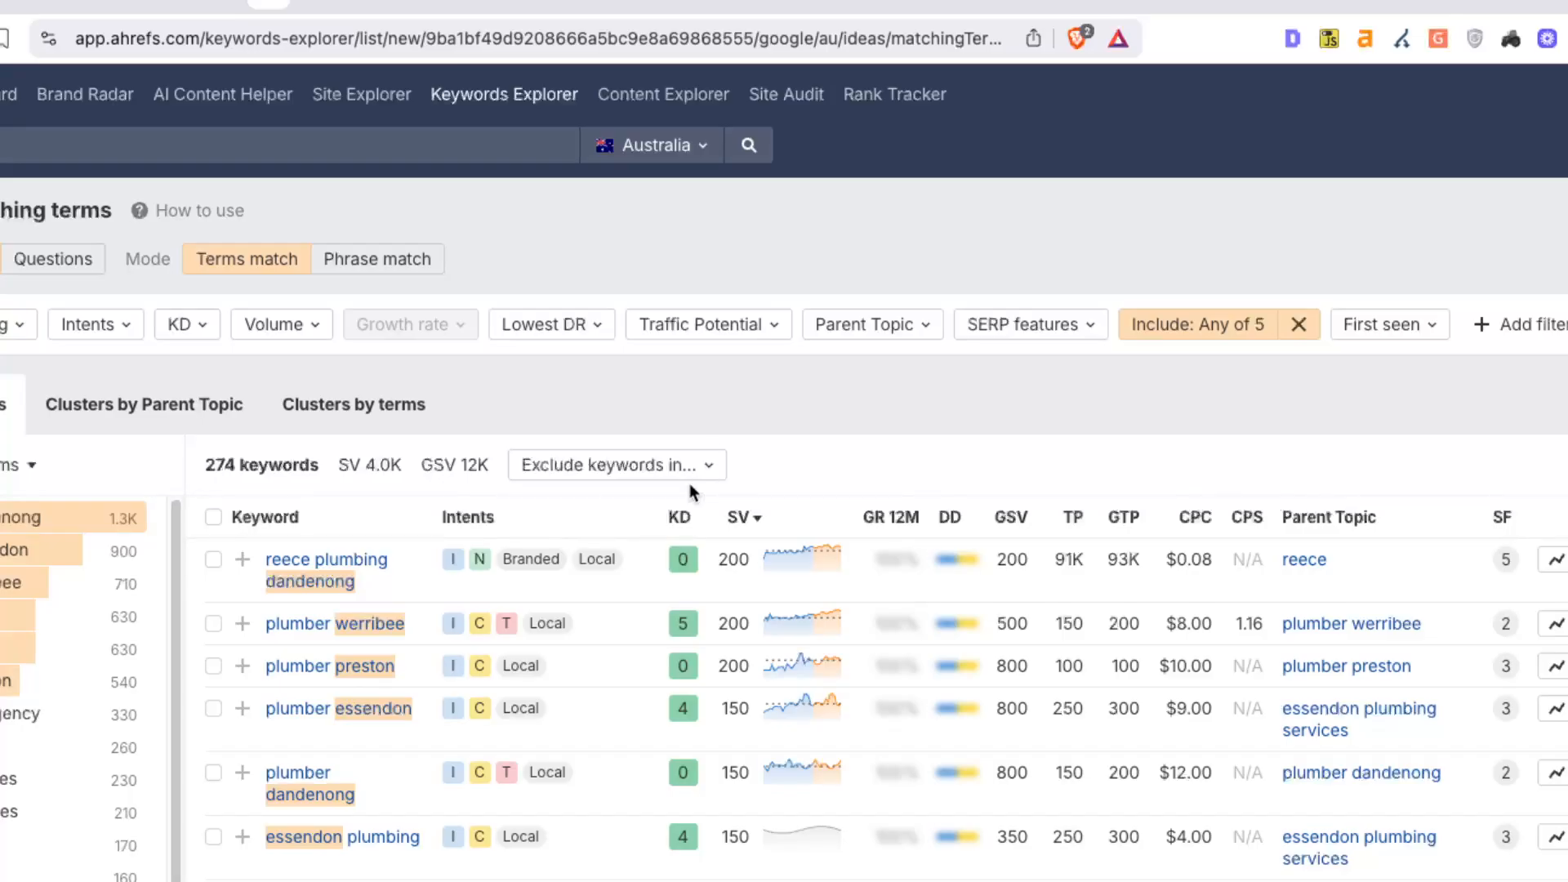
double_click(733, 623)
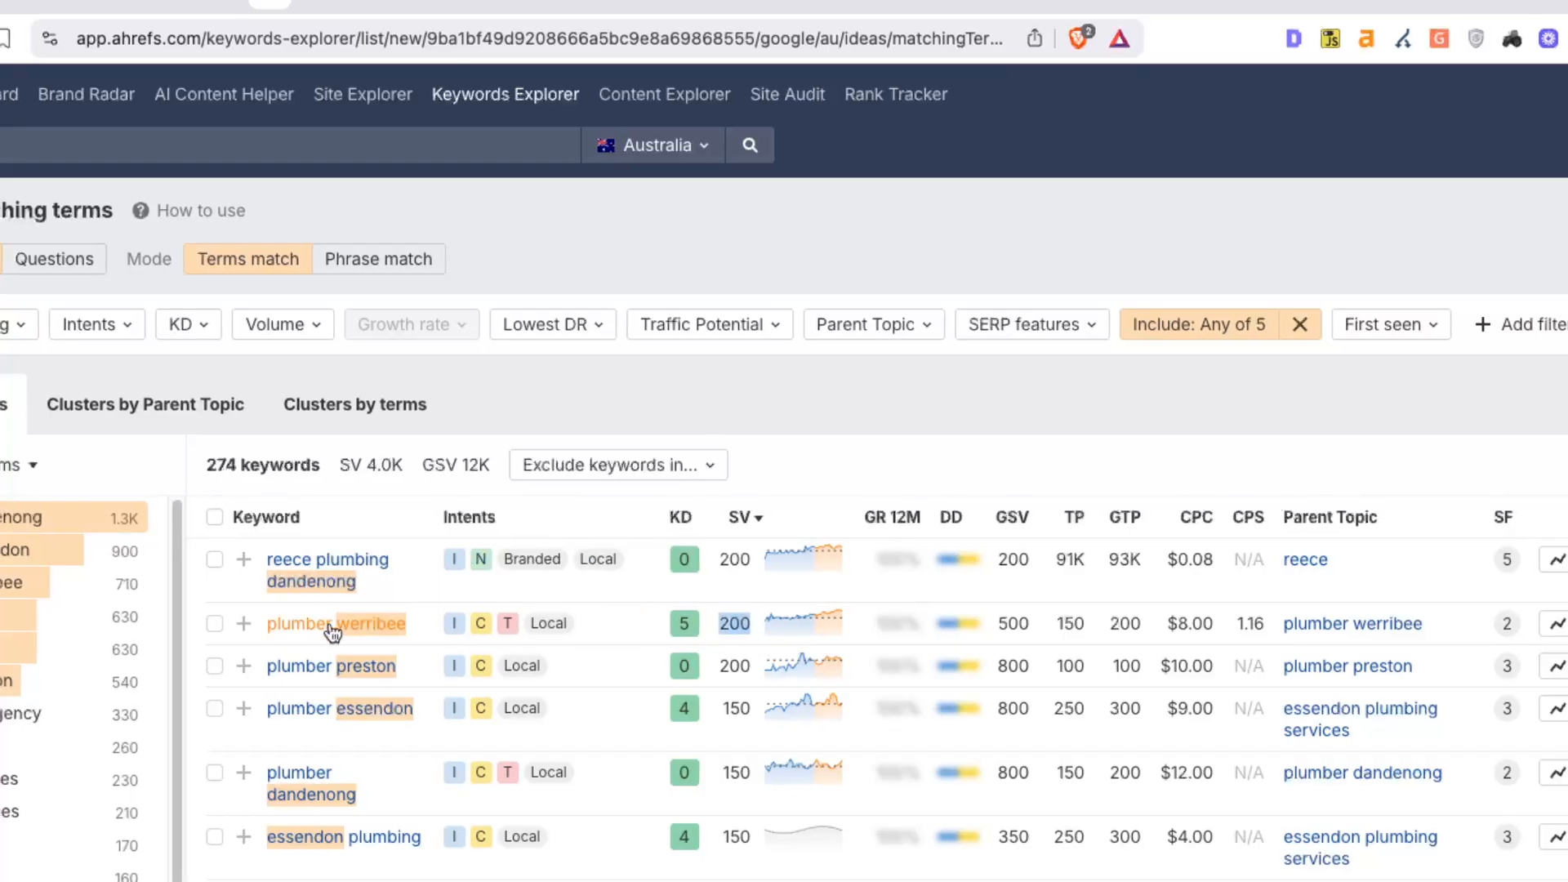
double_click(745, 668)
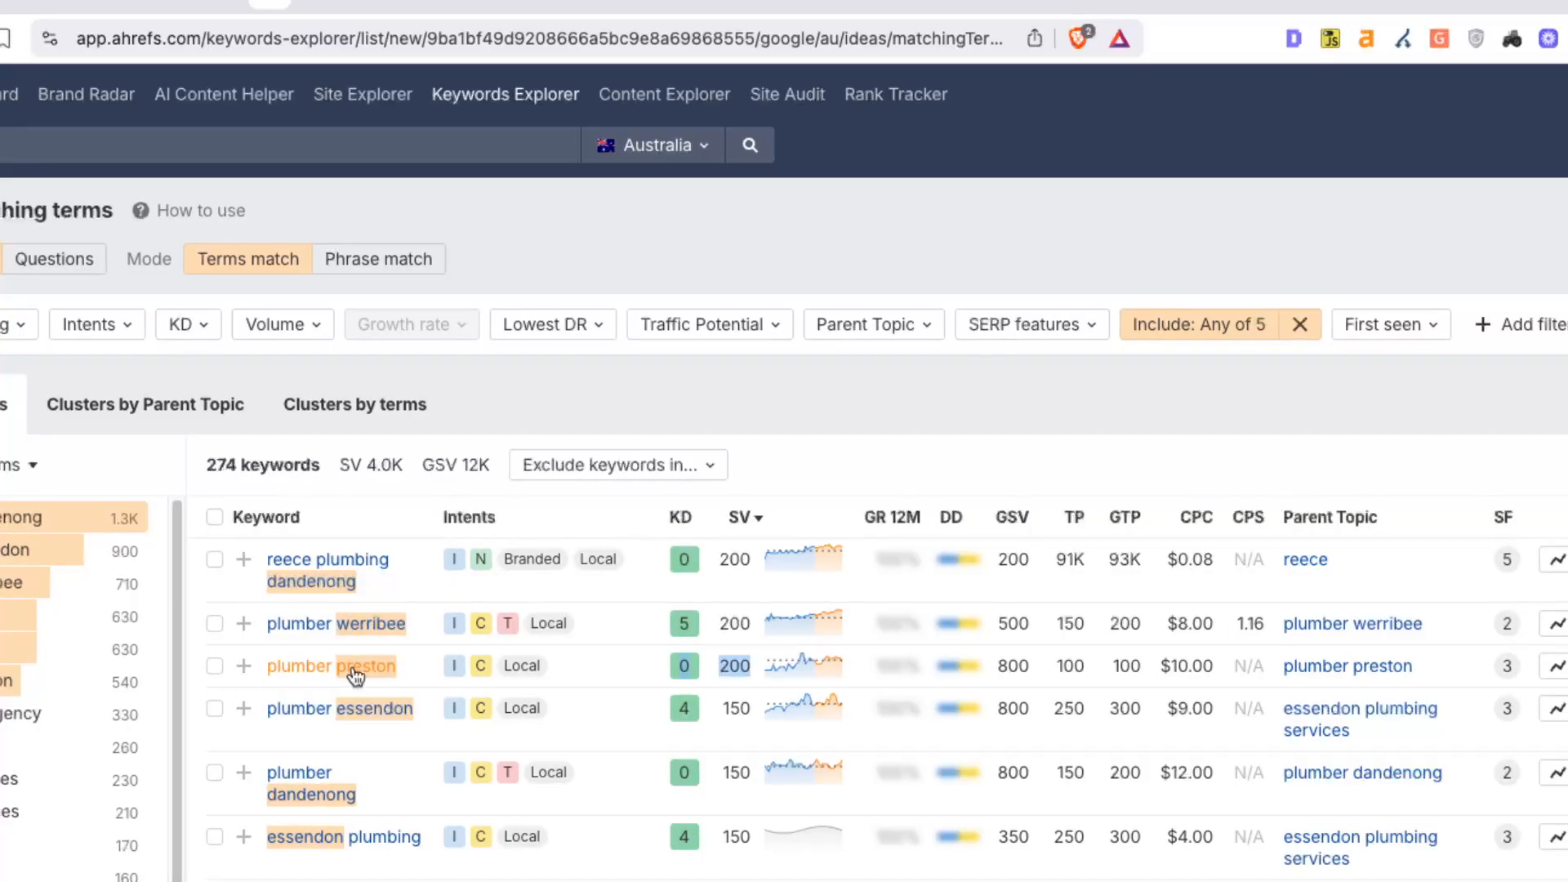
double_click(737, 709)
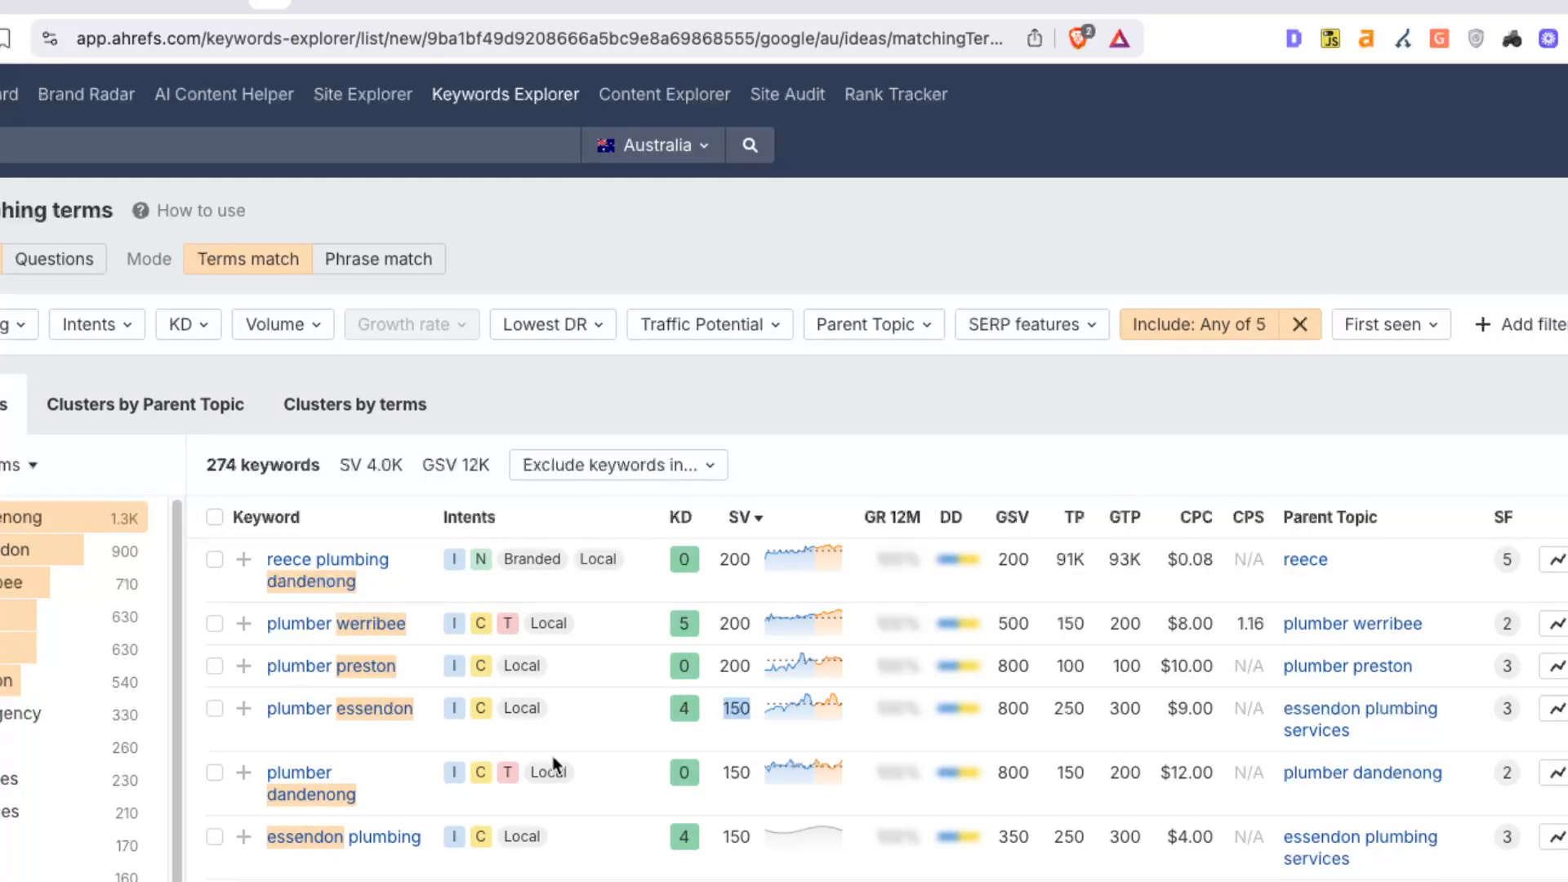
scroll(605, 759, down, 1)
scroll(605, 758, down, 4)
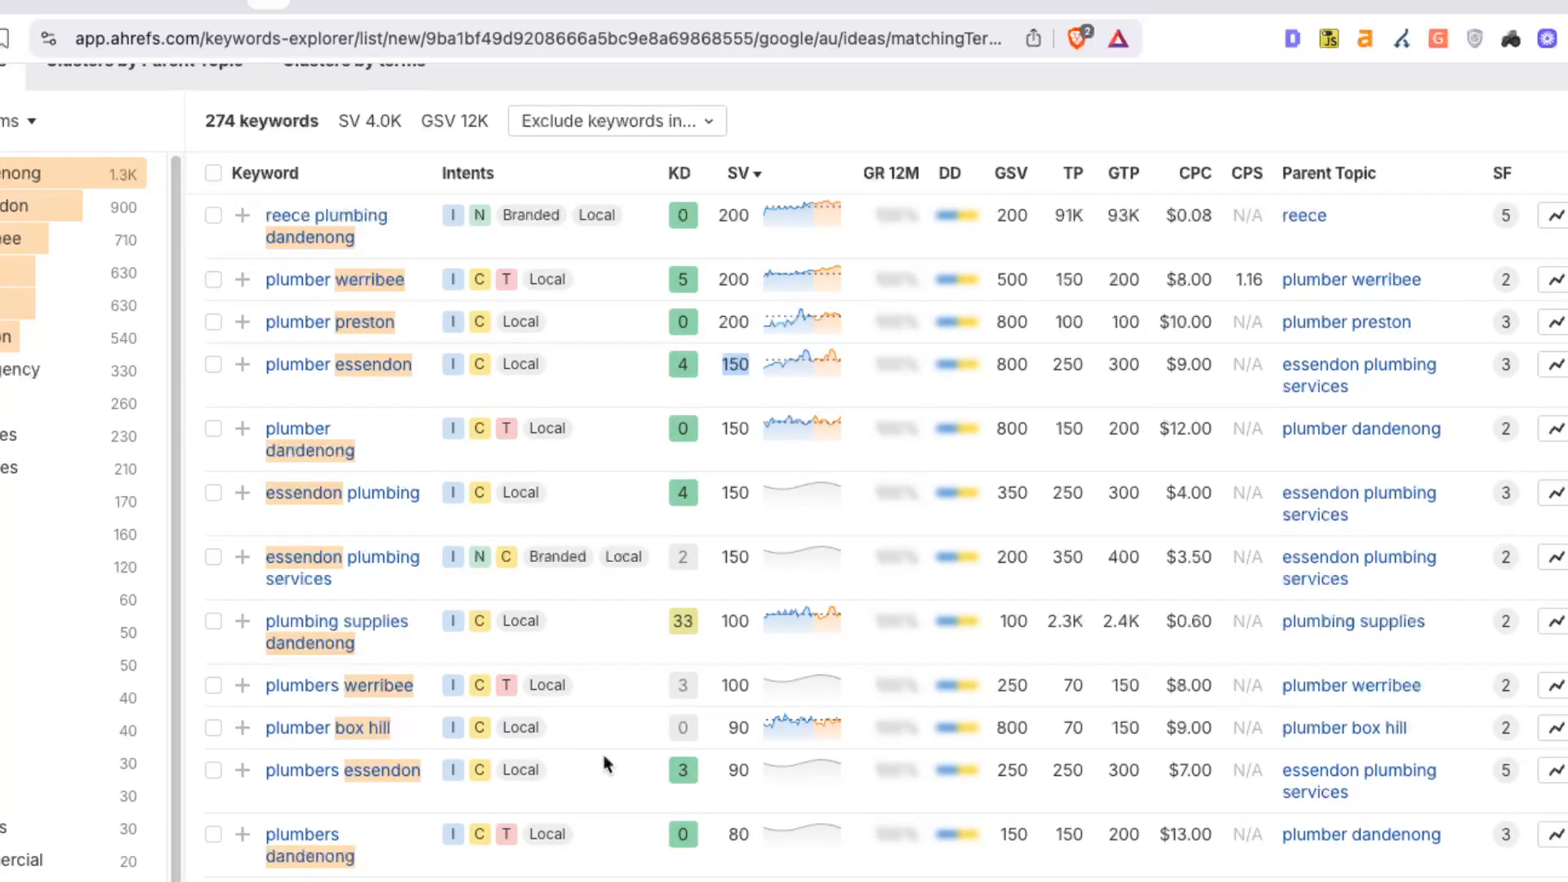
scroll(604, 764, up, 3)
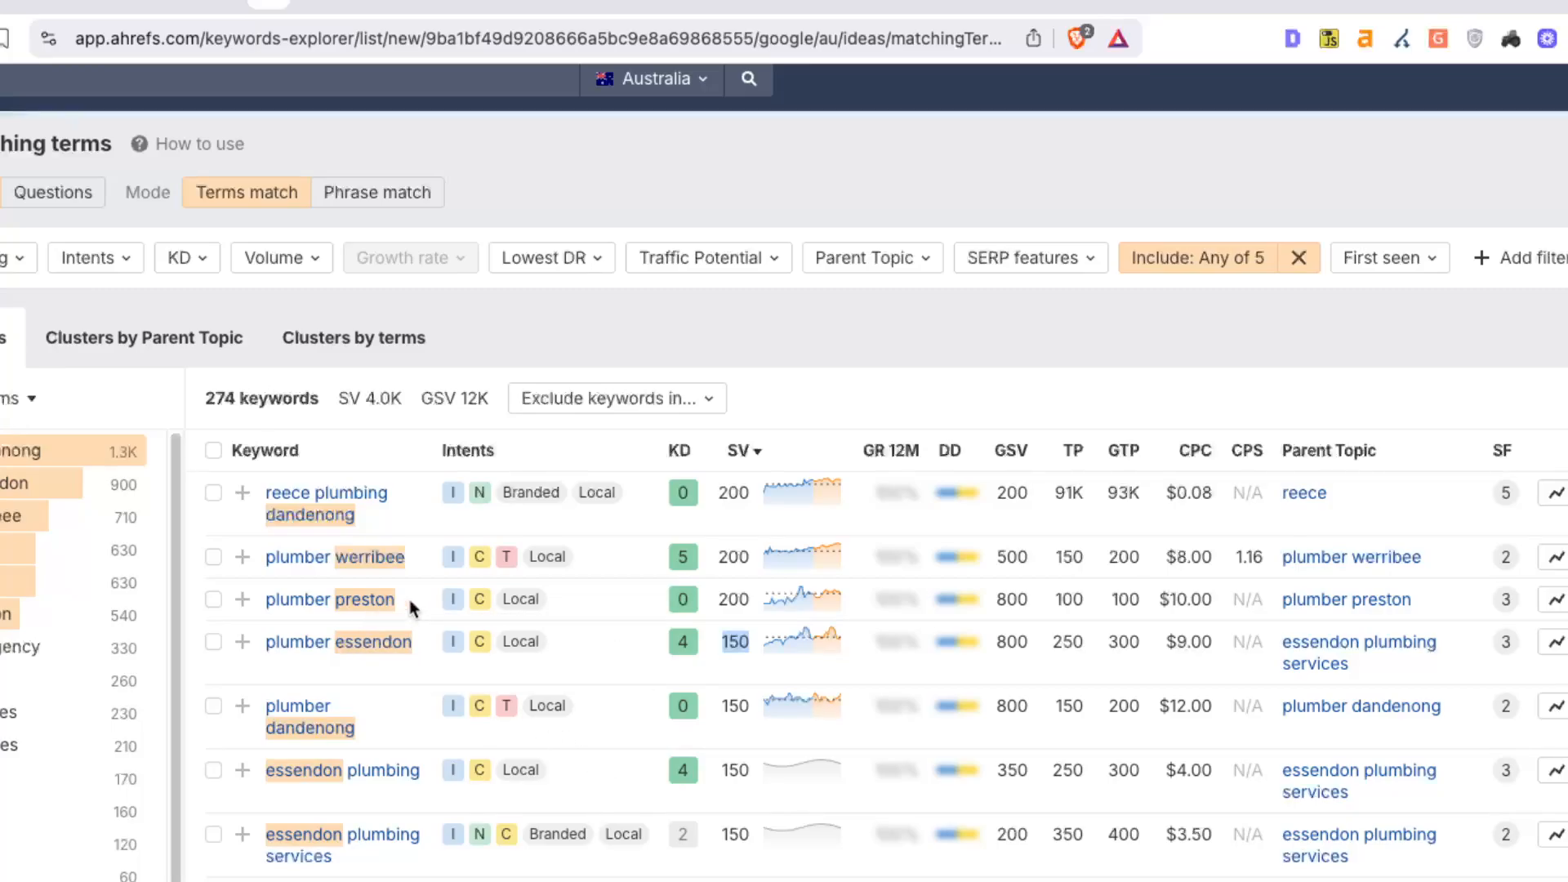
drag(409, 600, 335, 599)
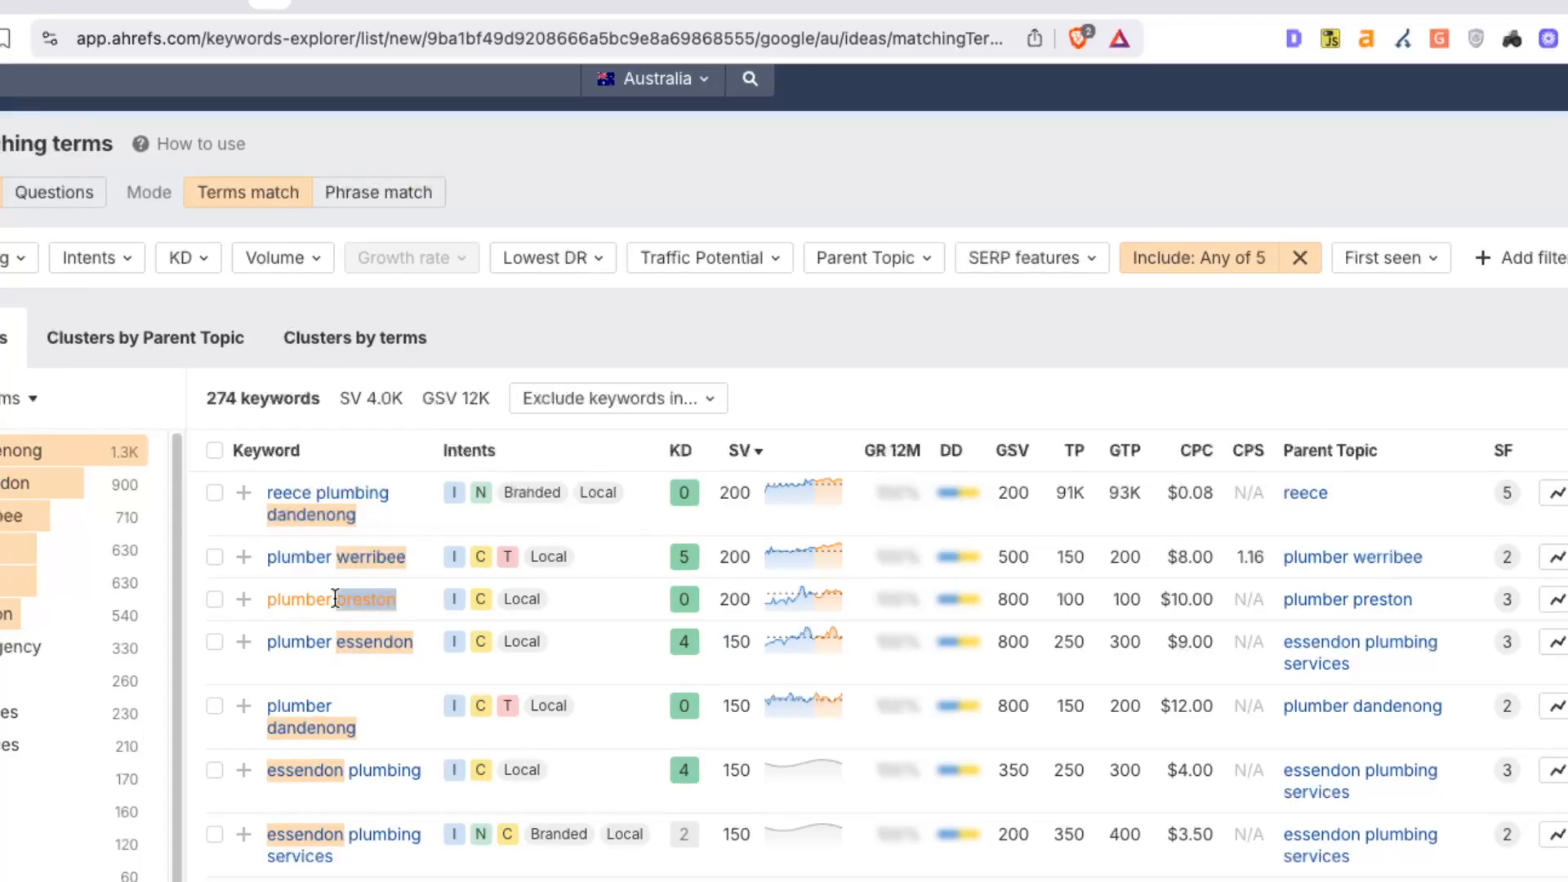
click(430, 607)
double_click(732, 556)
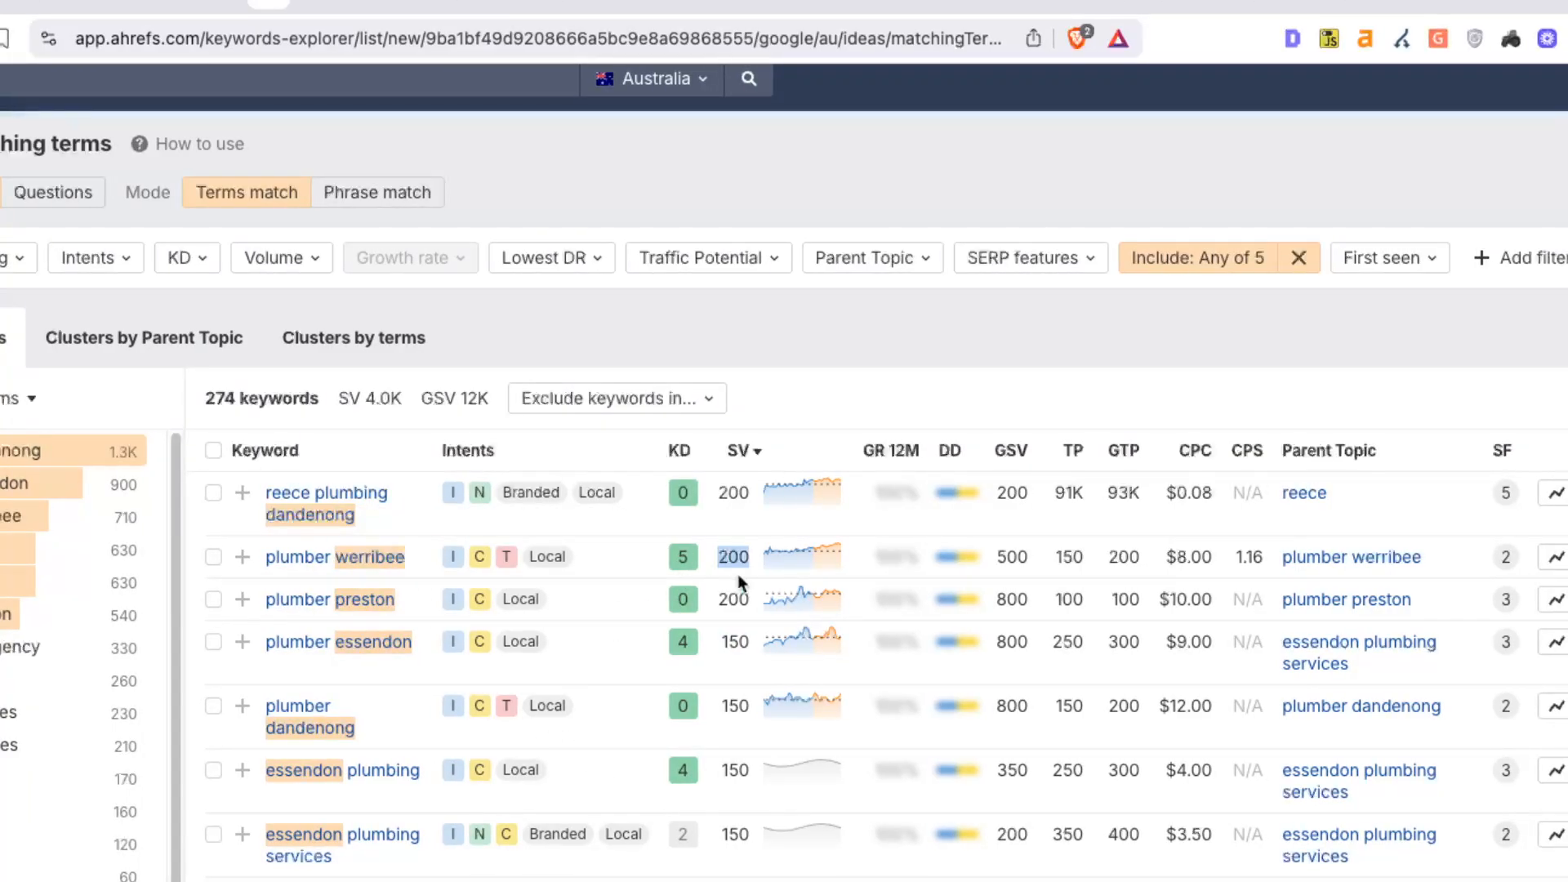
click(747, 621)
double_click(745, 560)
click(720, 561)
drag(720, 560, 746, 597)
drag(753, 717, 723, 709)
click(140, 144)
scroll(784, 523, down, 3)
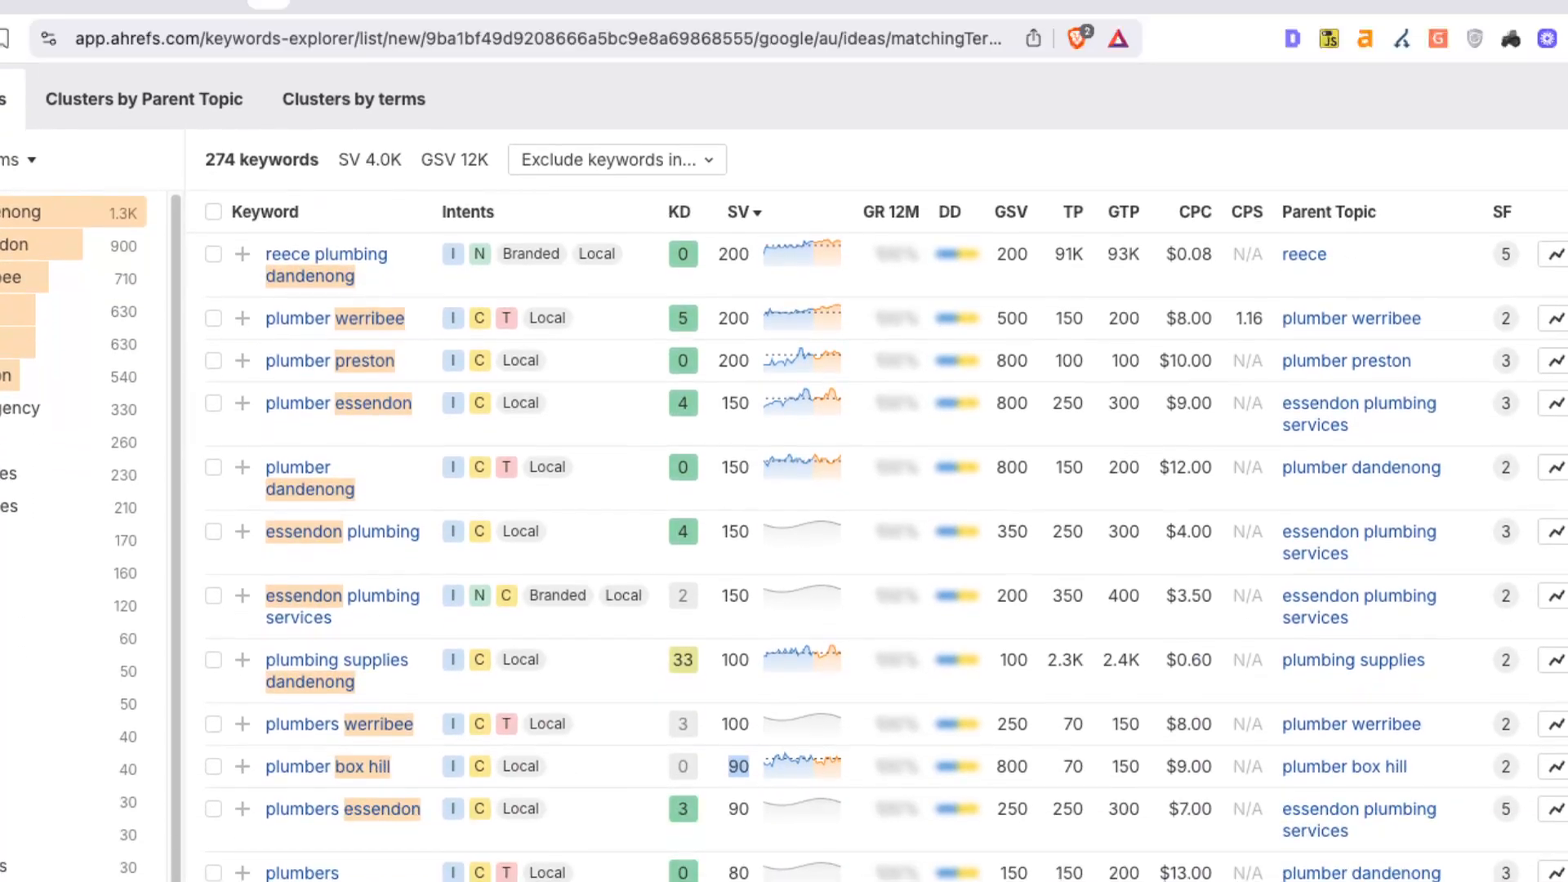
click(738, 767)
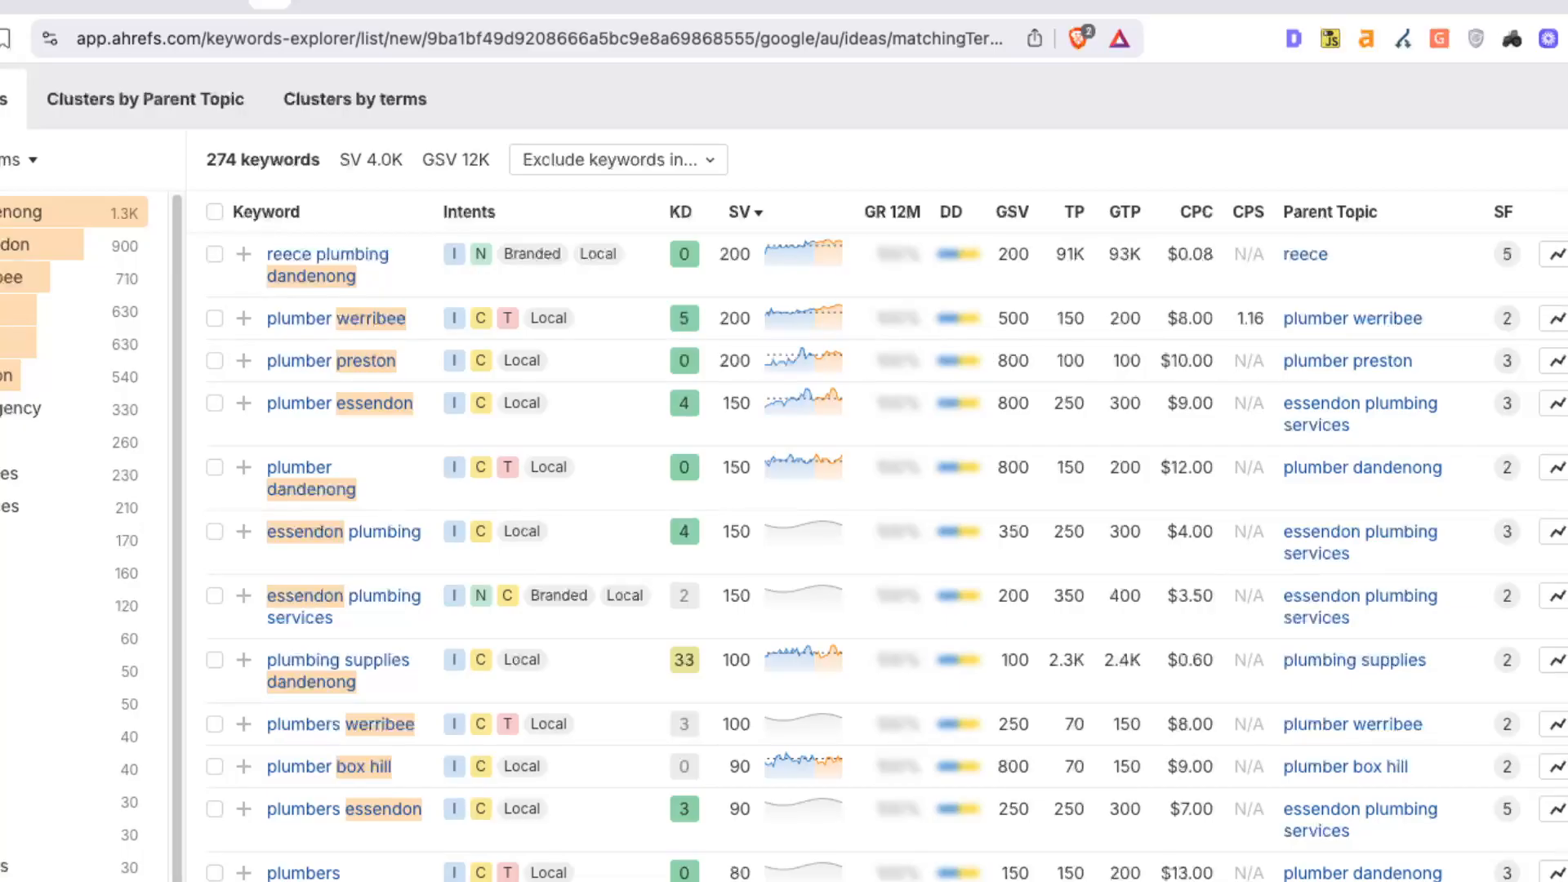
scroll(784, 474, down, 6)
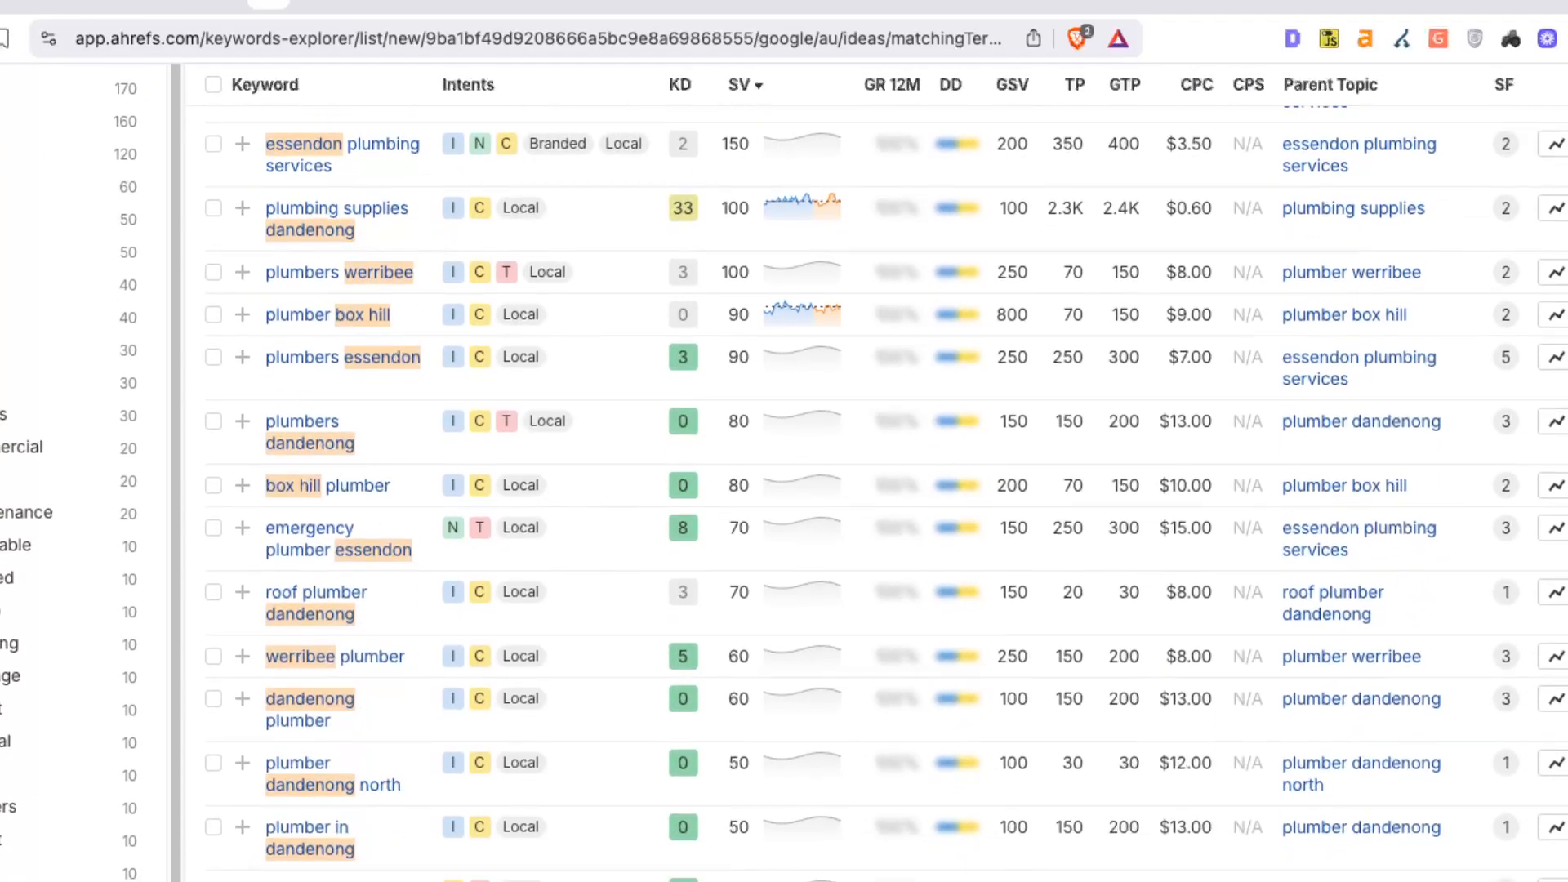
scroll(784, 474, down, 4)
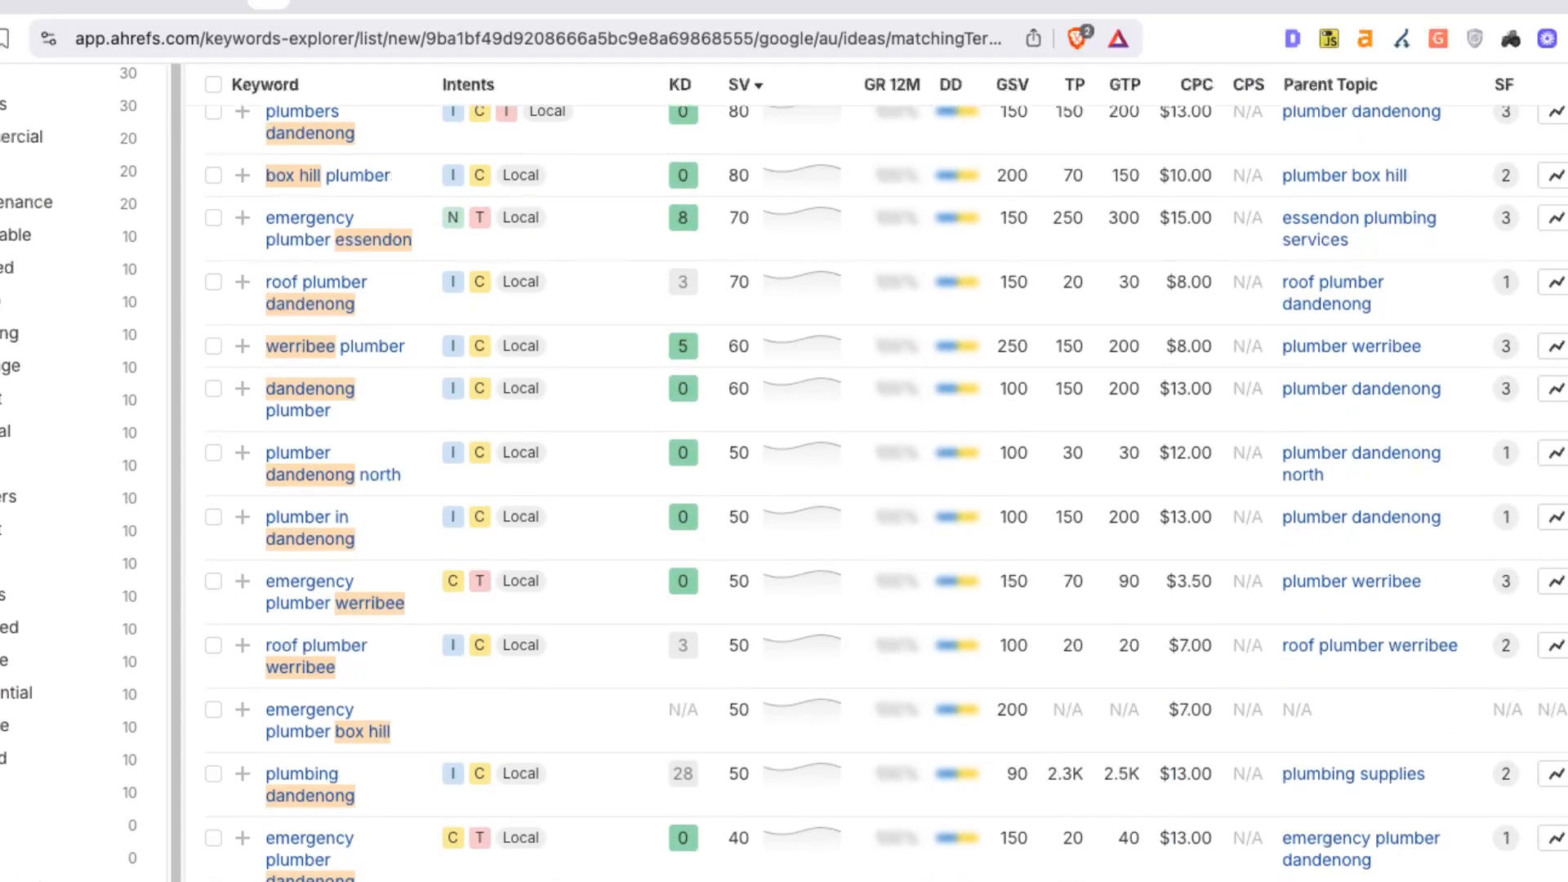
scroll(784, 474, down, 3)
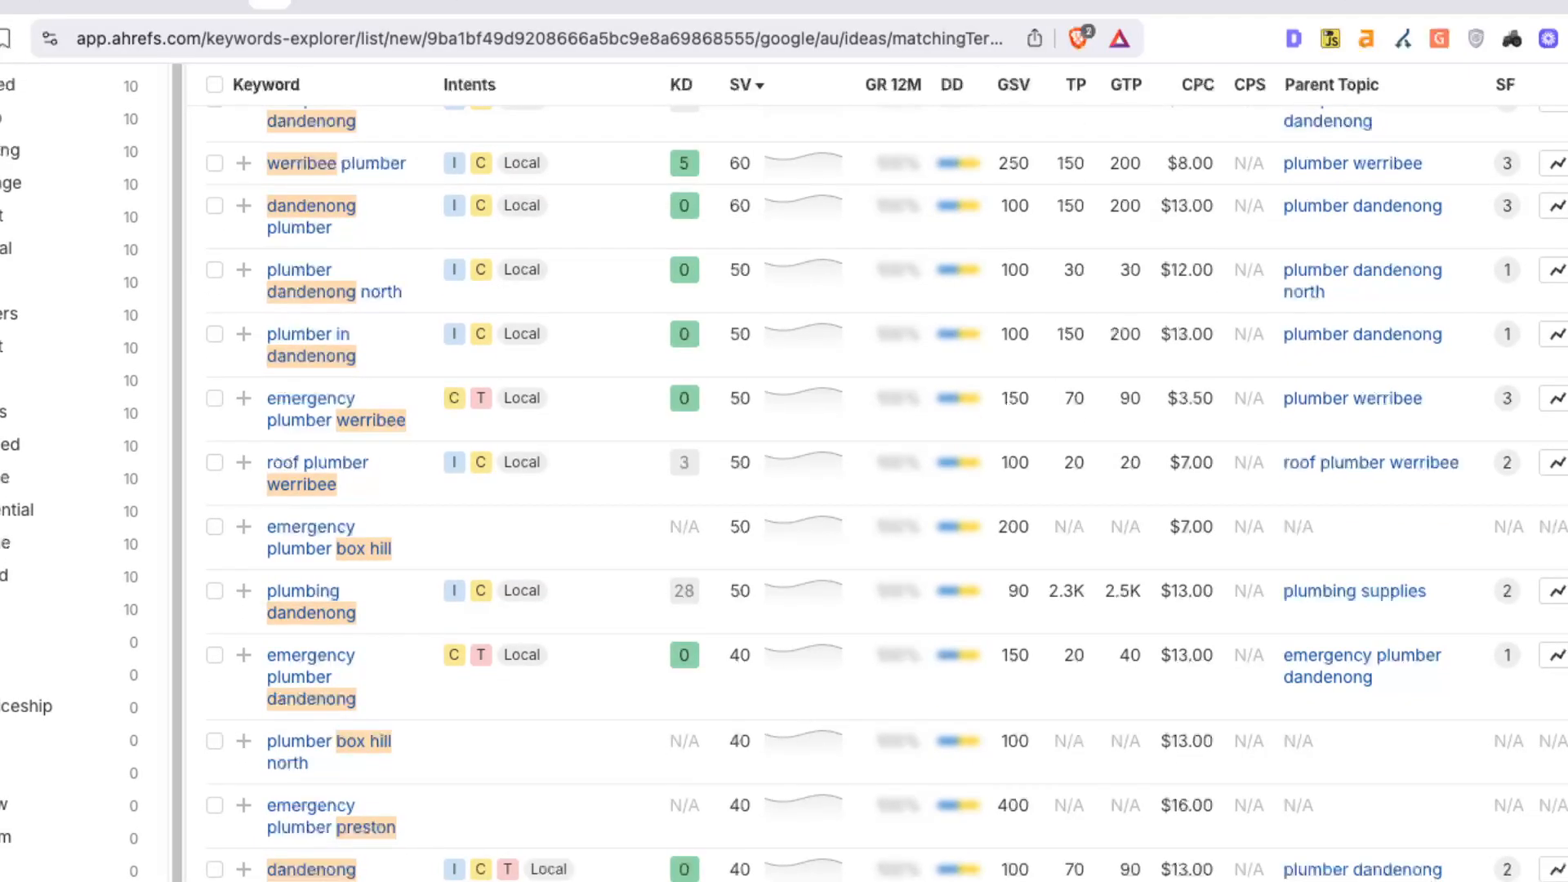
scroll(785, 474, down, 5)
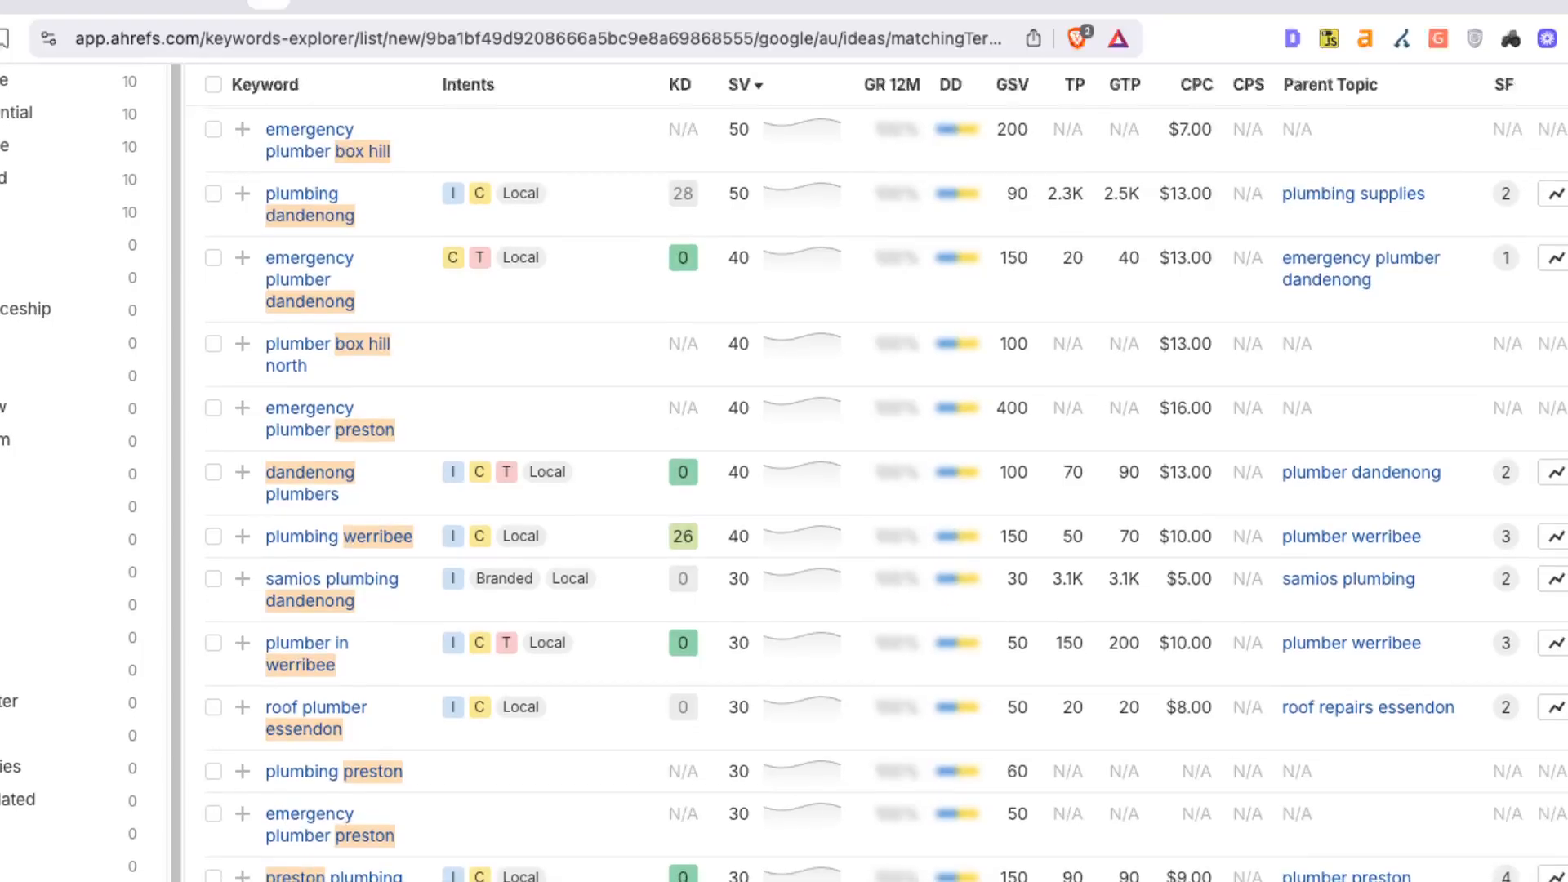
scroll(784, 474, down, 3)
scroll(785, 473, down, 2)
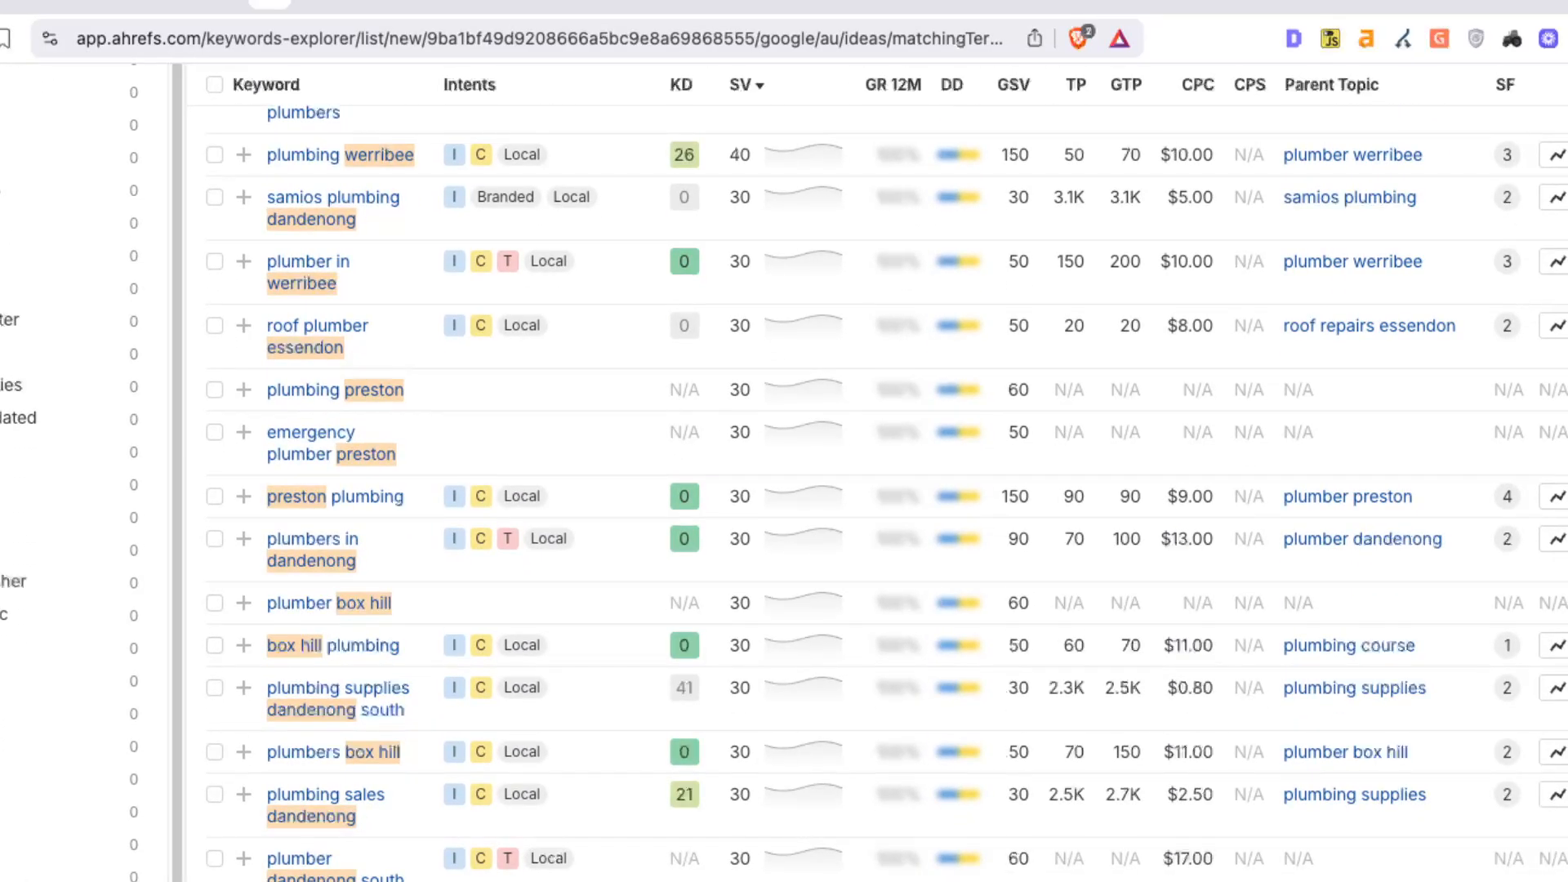
scroll(784, 474, down, 2)
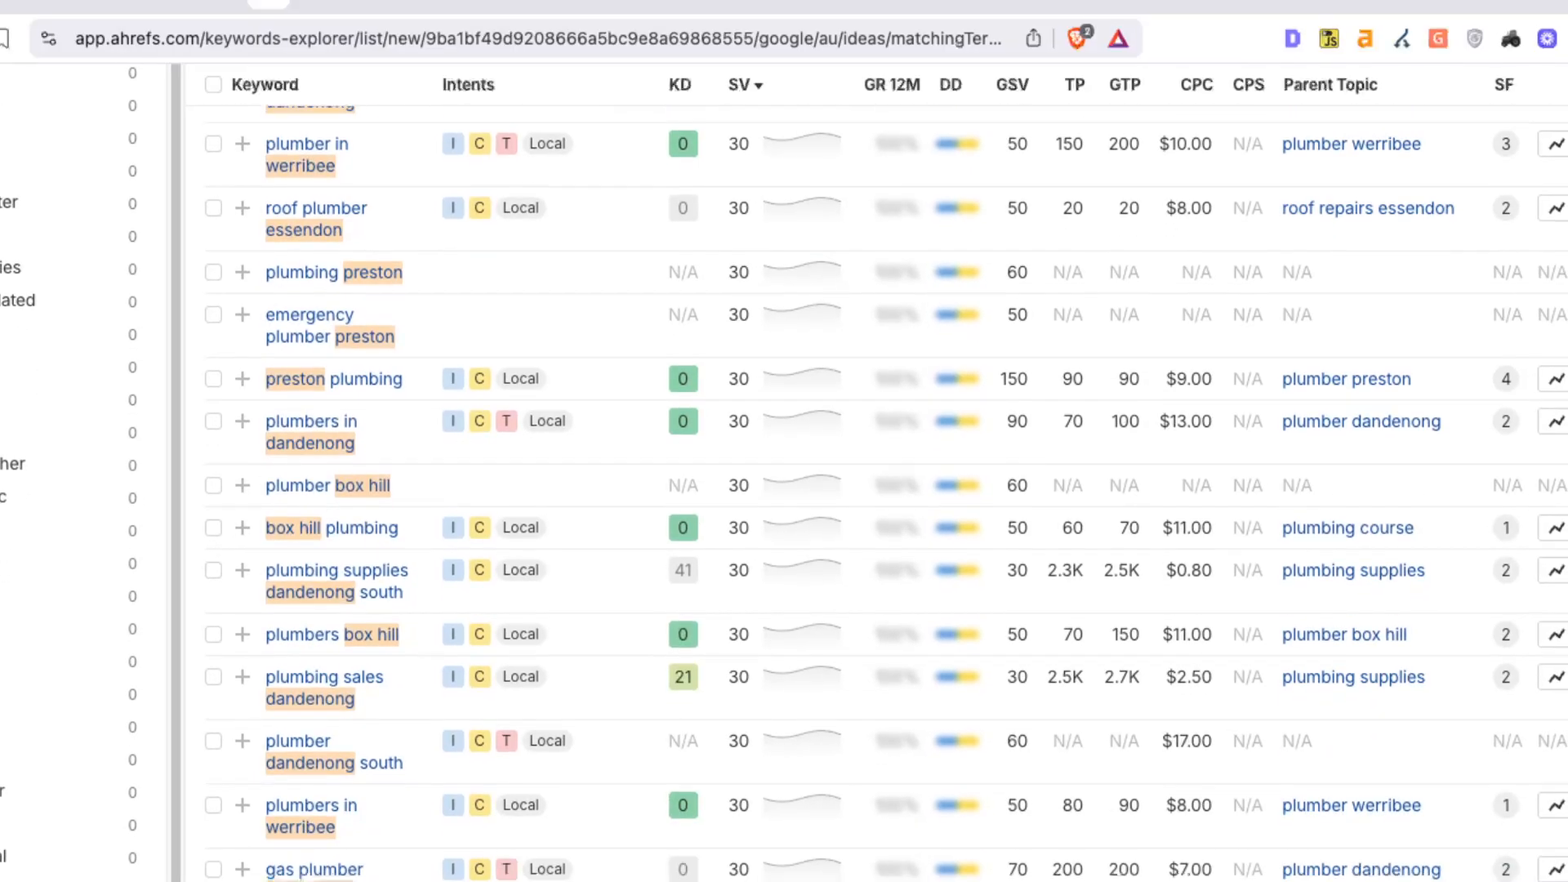
scroll(784, 474, down, 2)
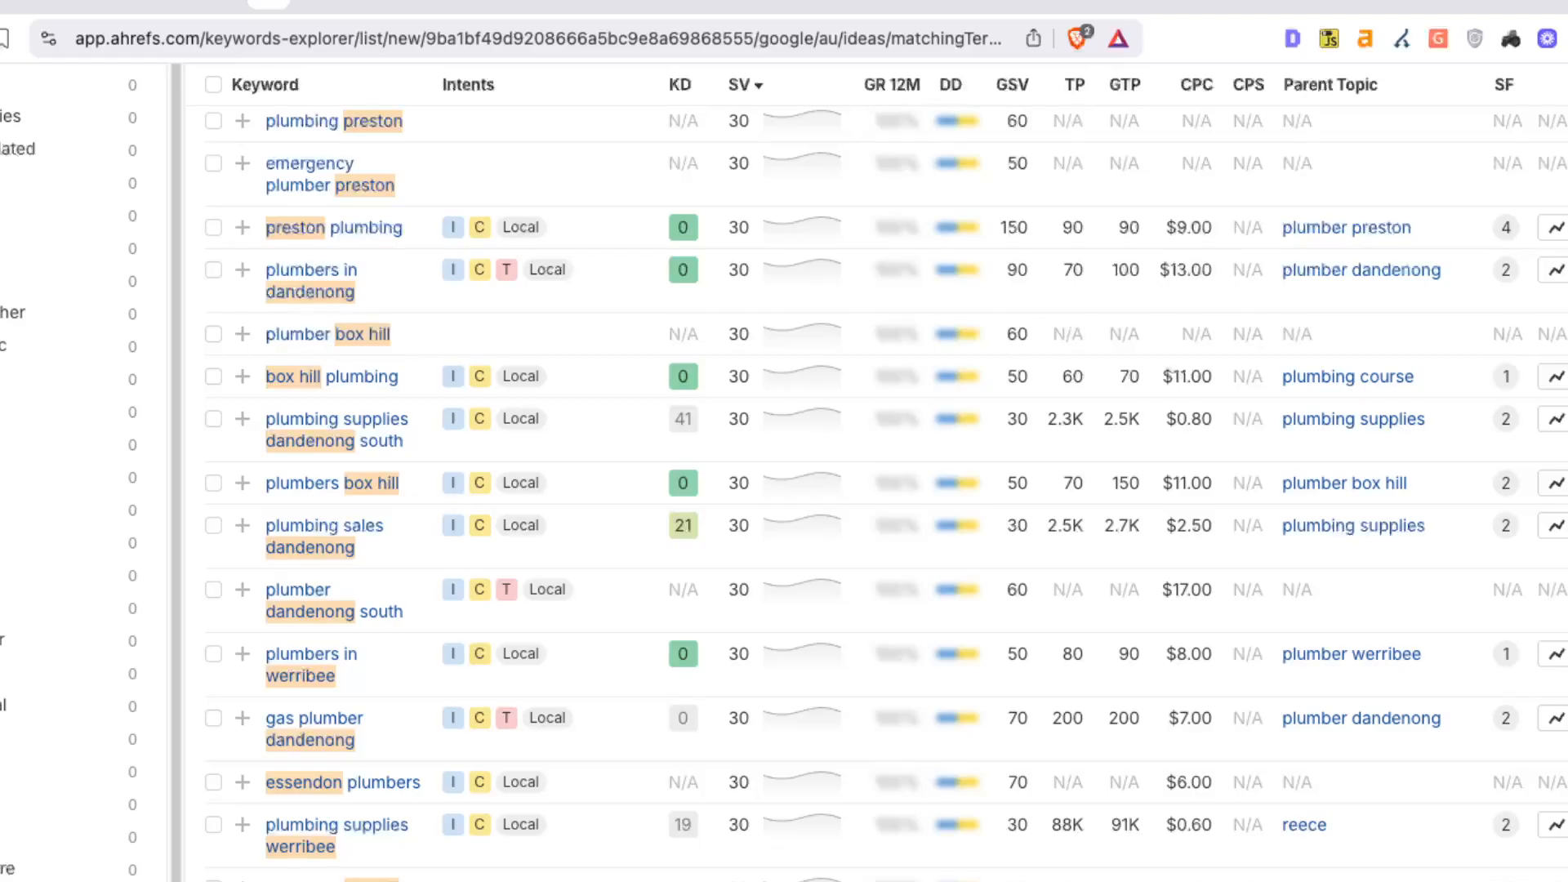
scroll(784, 474, up, 20)
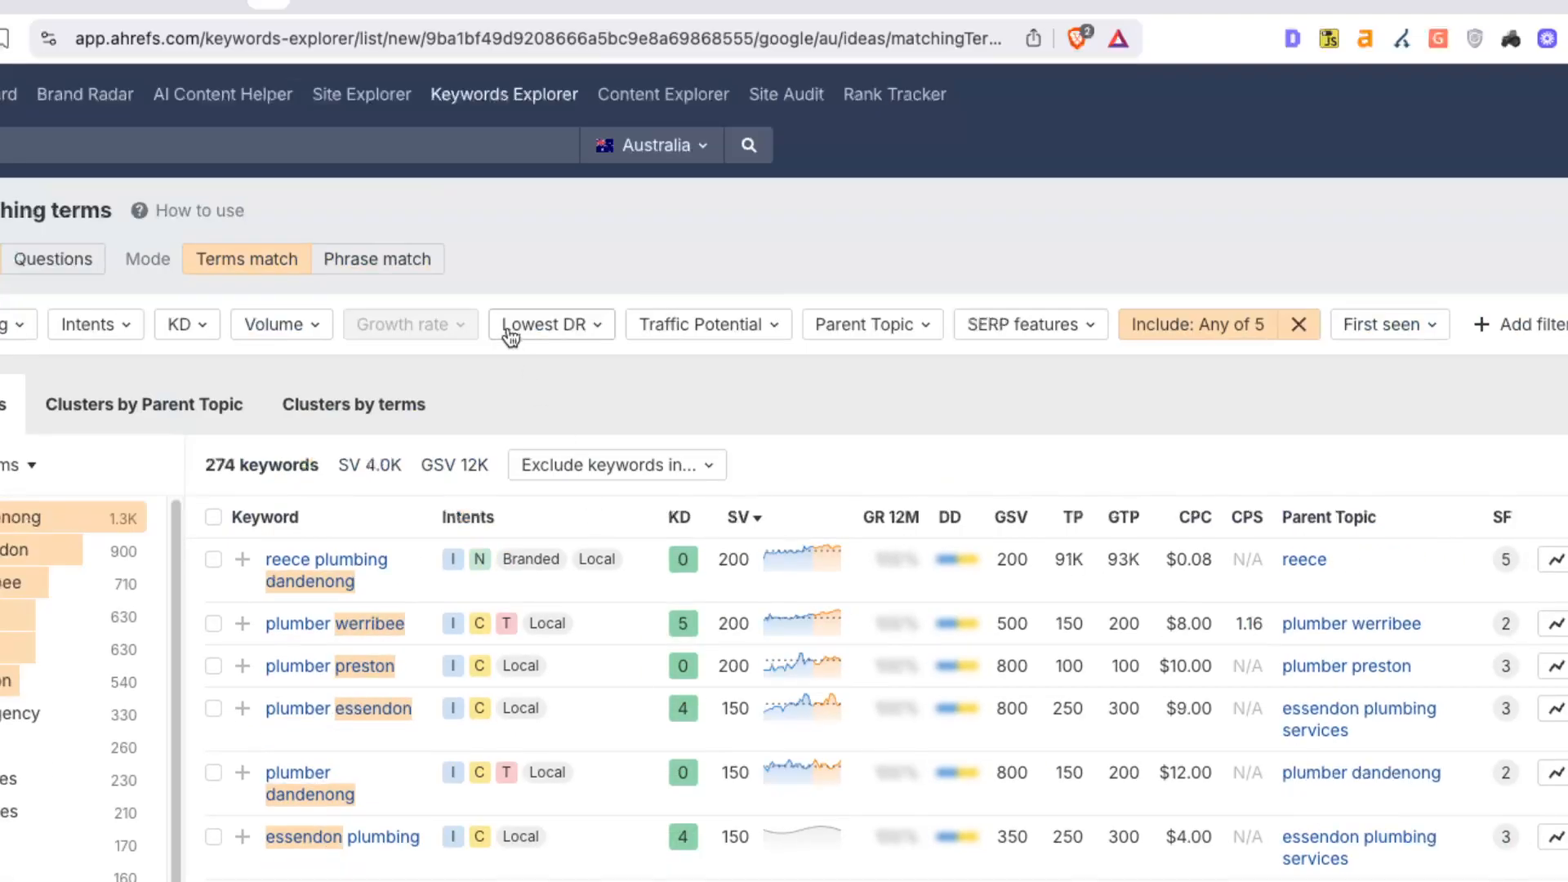
In a fresh Keywords Explorer, enter seeds plumber and [plumbing-service] + plumber
click(494, 102)
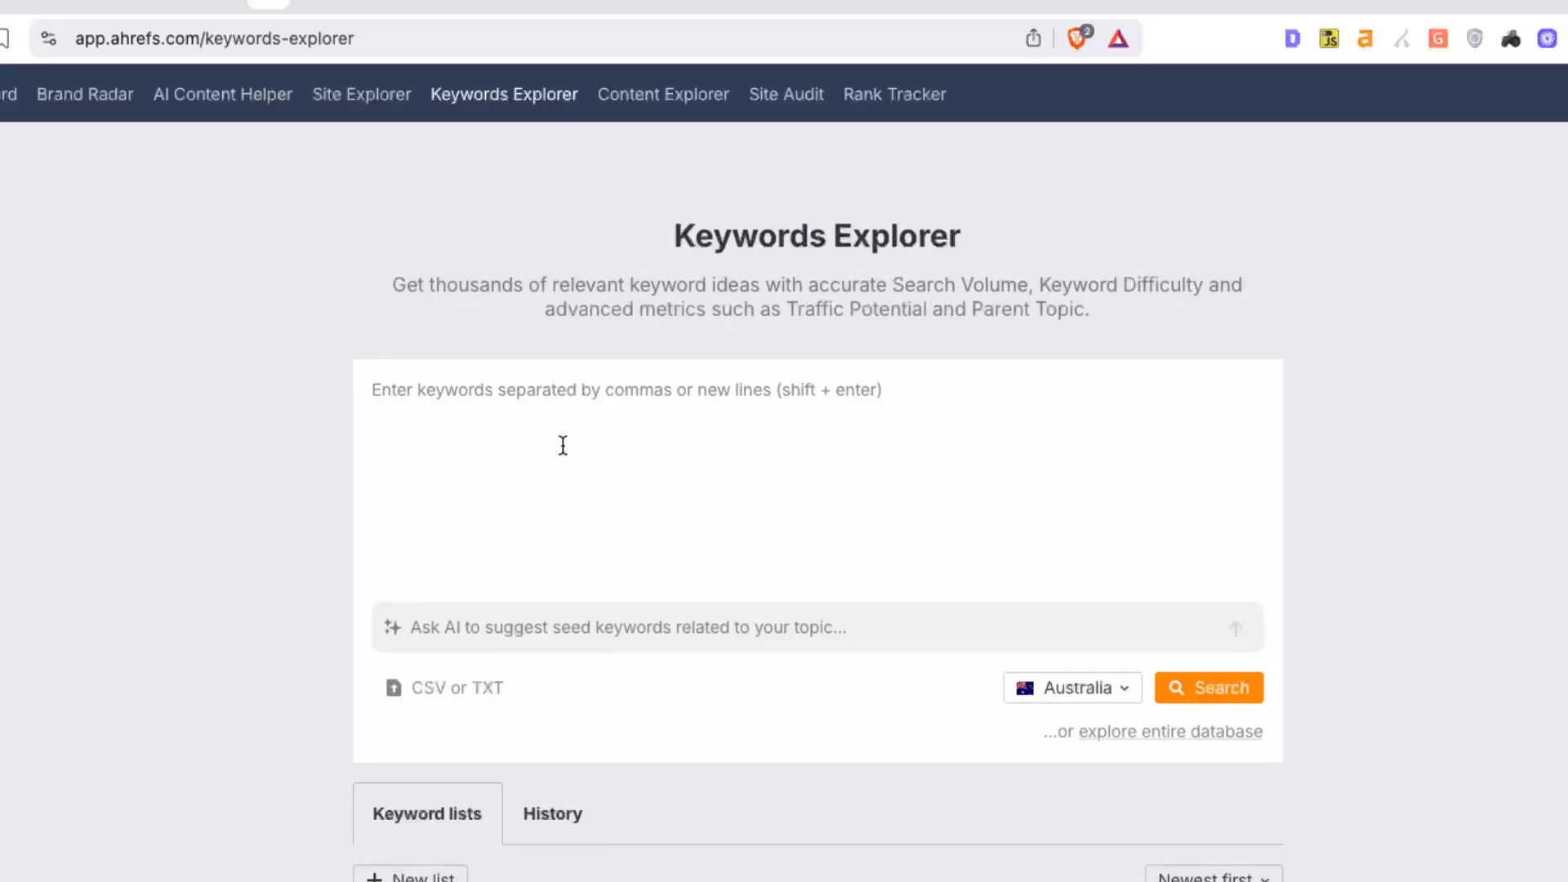
text(plumber)
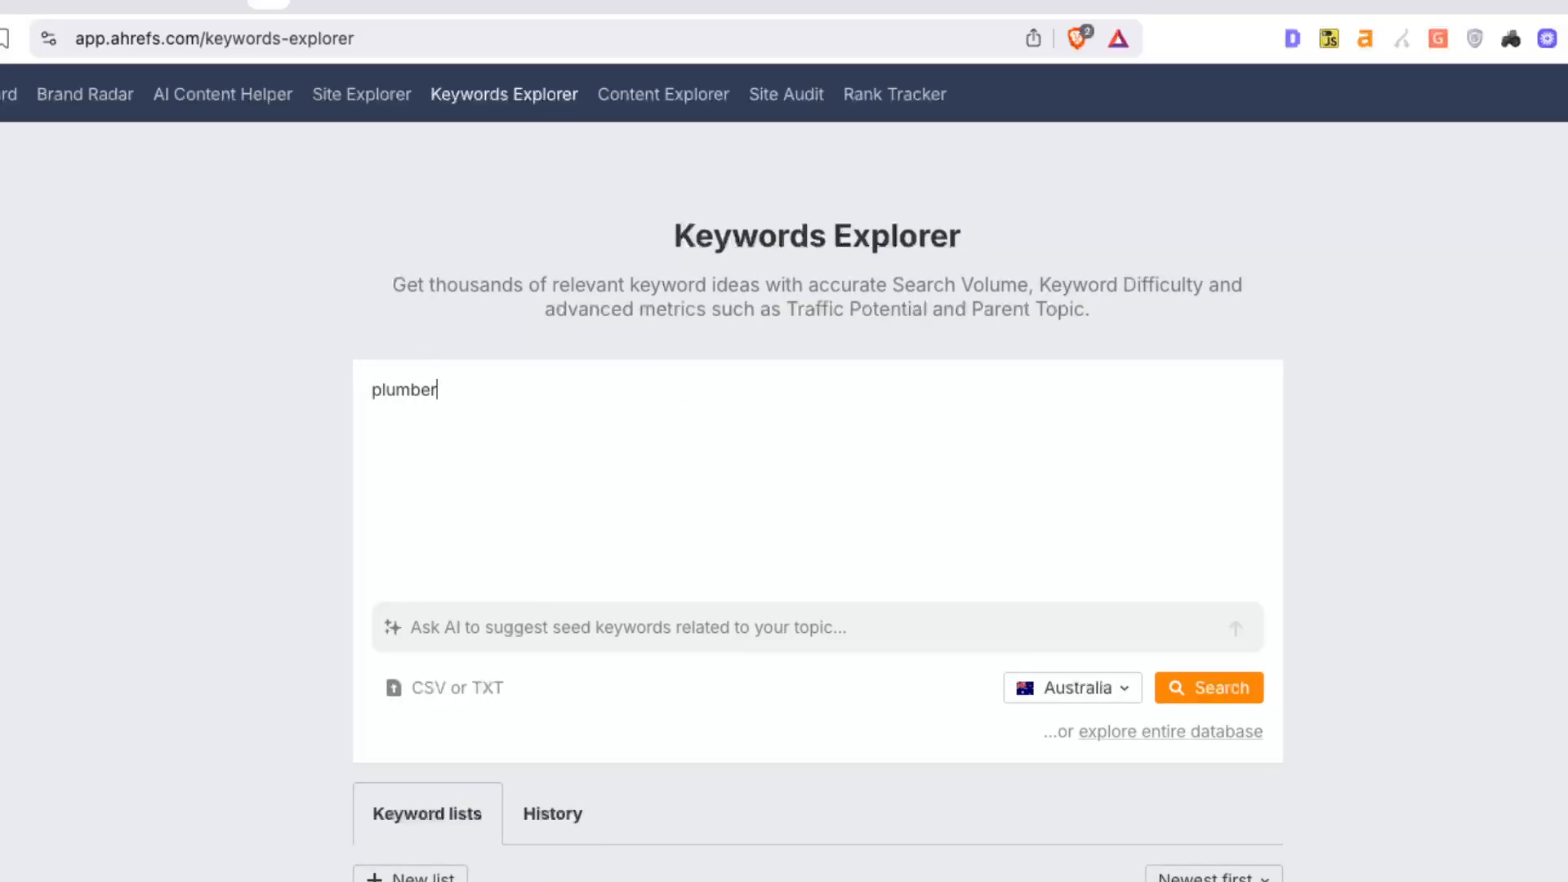
key(Return)
text([plumbing -service)
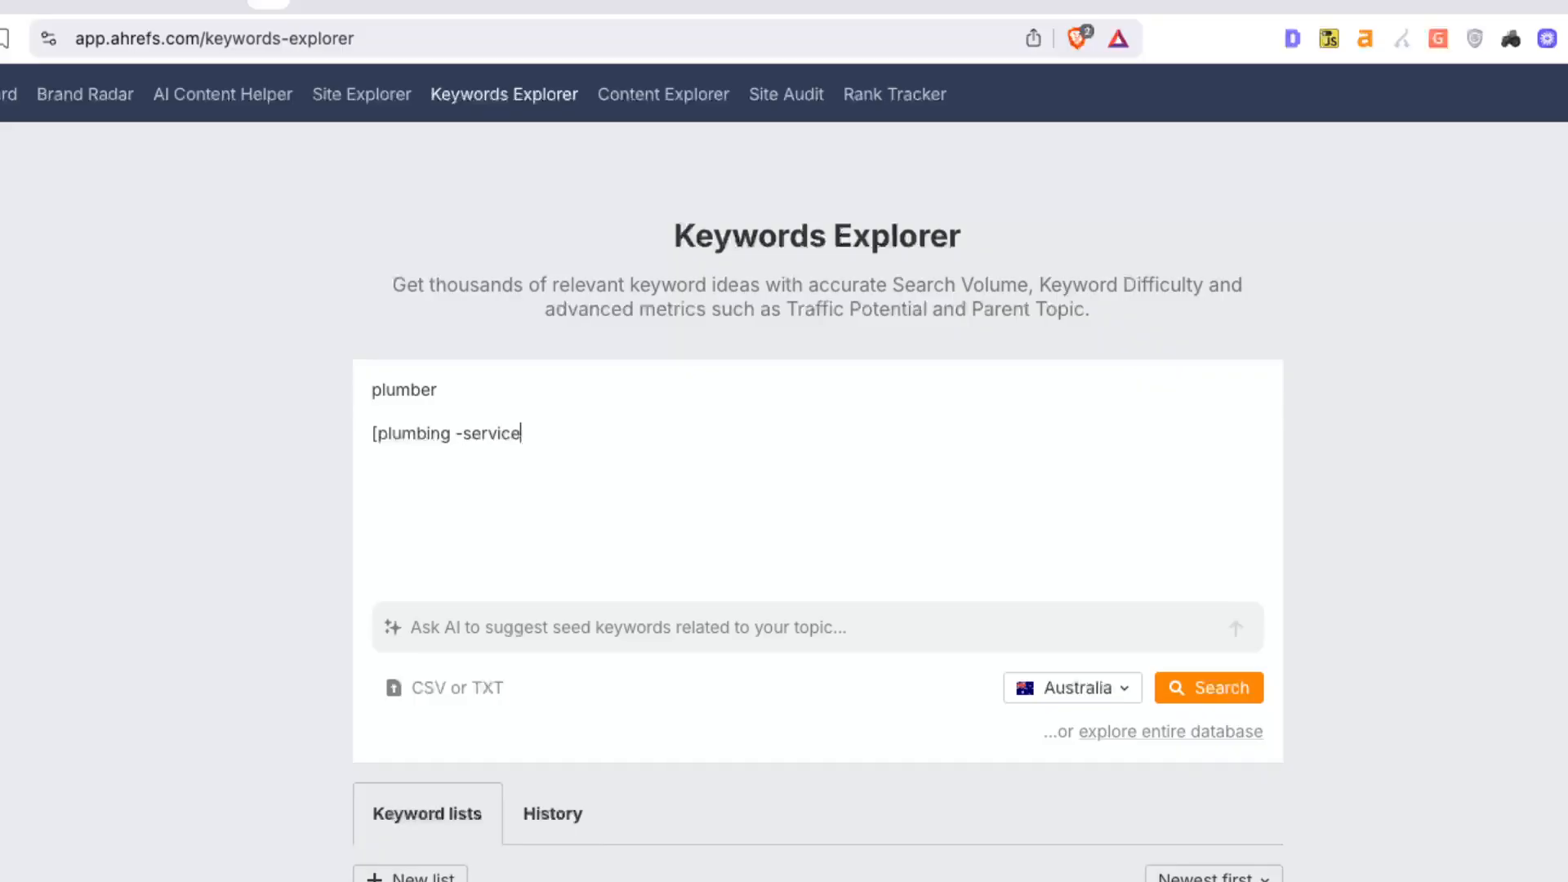
text(])
key(Left)
key(Left)
key(Left)
key(Left)
key(Left)
key(Left)
key(Left)
key(Left)
key(Left)
key(BackSpace)
click(591, 434)
text(+ plumber)
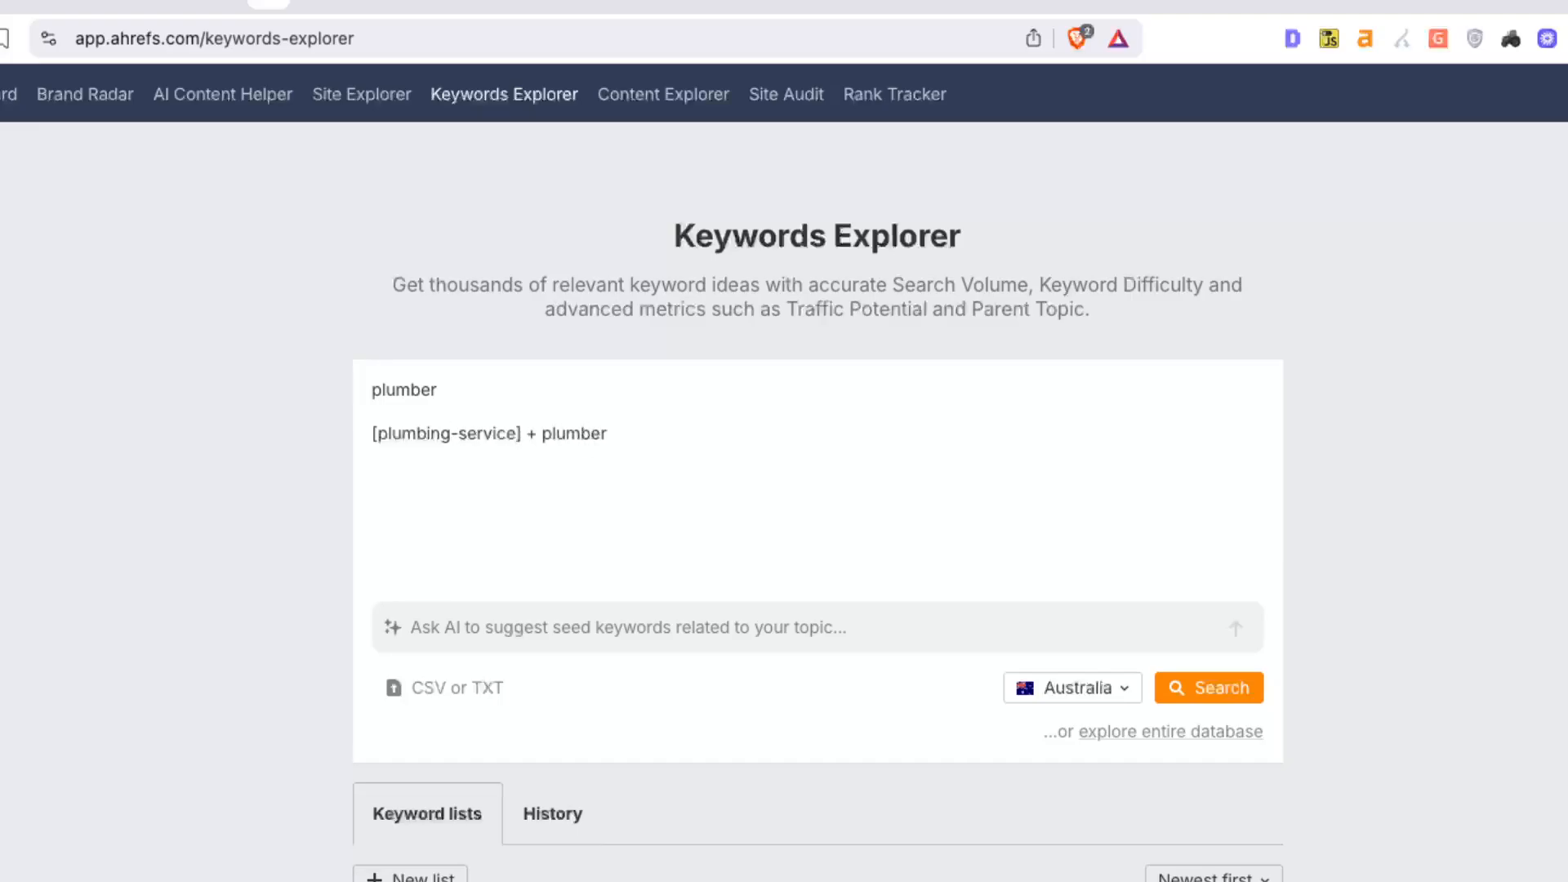
Add the plumber + [location] and [plumbing-service] + plumber + [location] seed lines
key(Return)
text(plumber + {location)
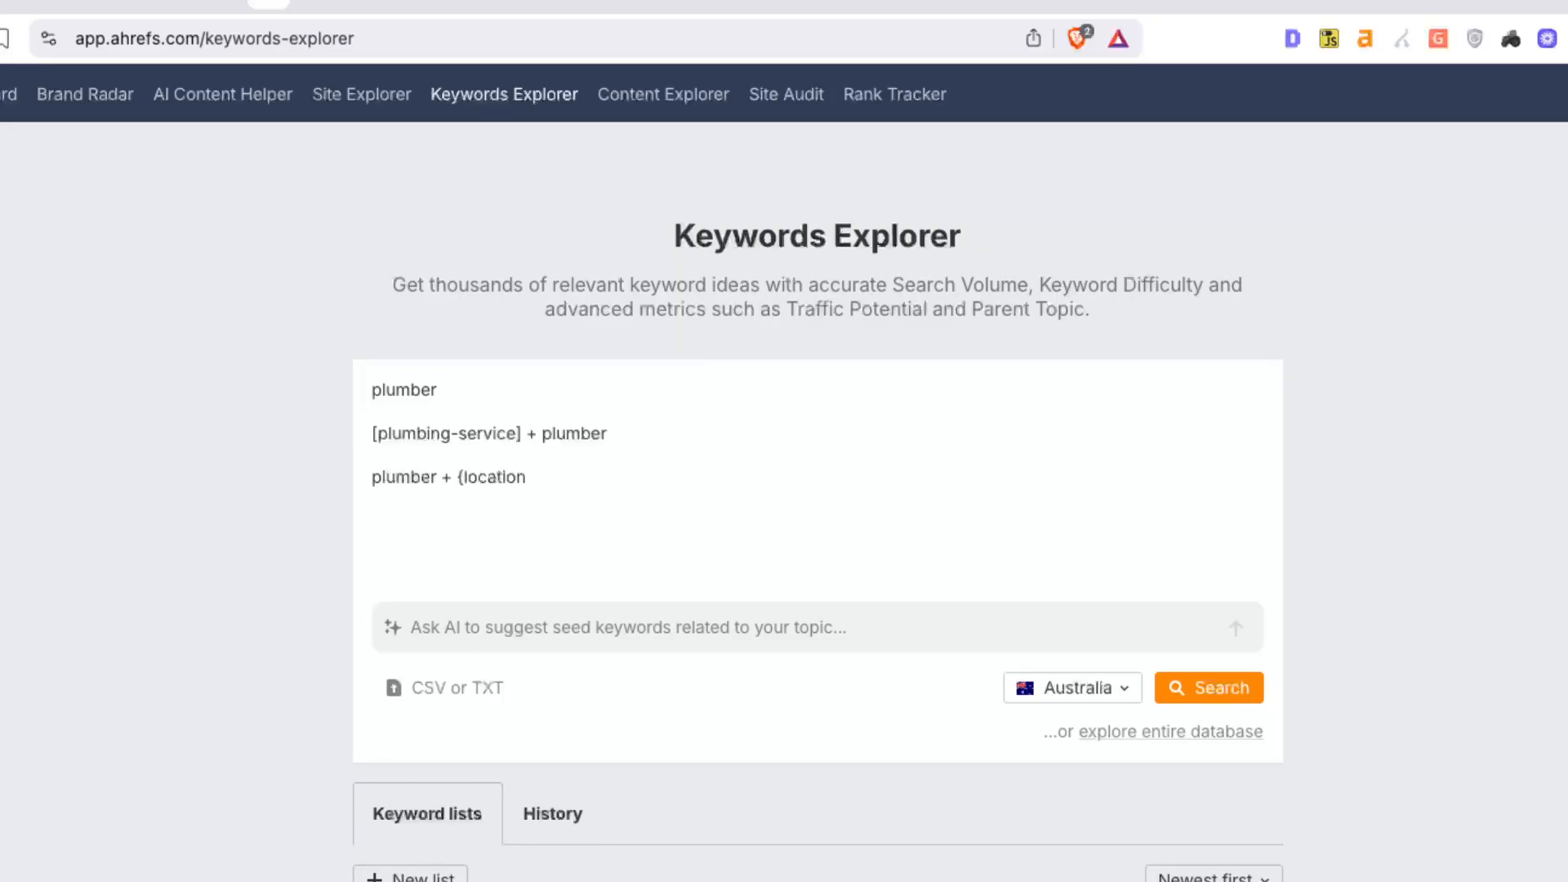
key(Left)
key(Left)
key(Left)
key(Left)
key(Left)
key(Left)
key(Left)
key(Left)
key(BackSpace)
text([)
click(610, 488)
key(Return)
text([plumbing-service)
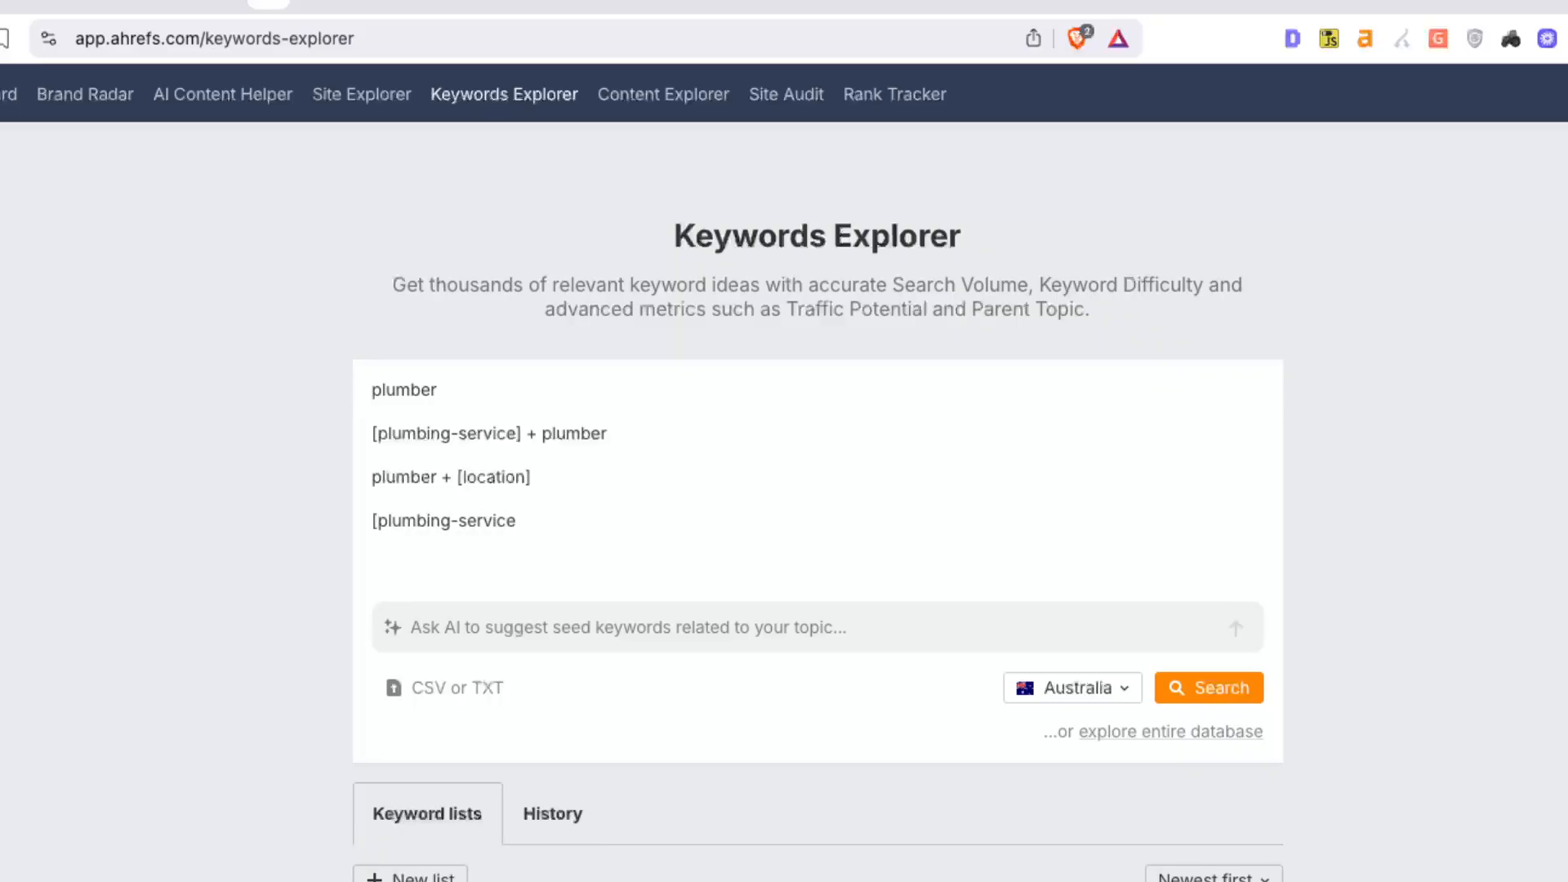
text(] + plumber + [location])
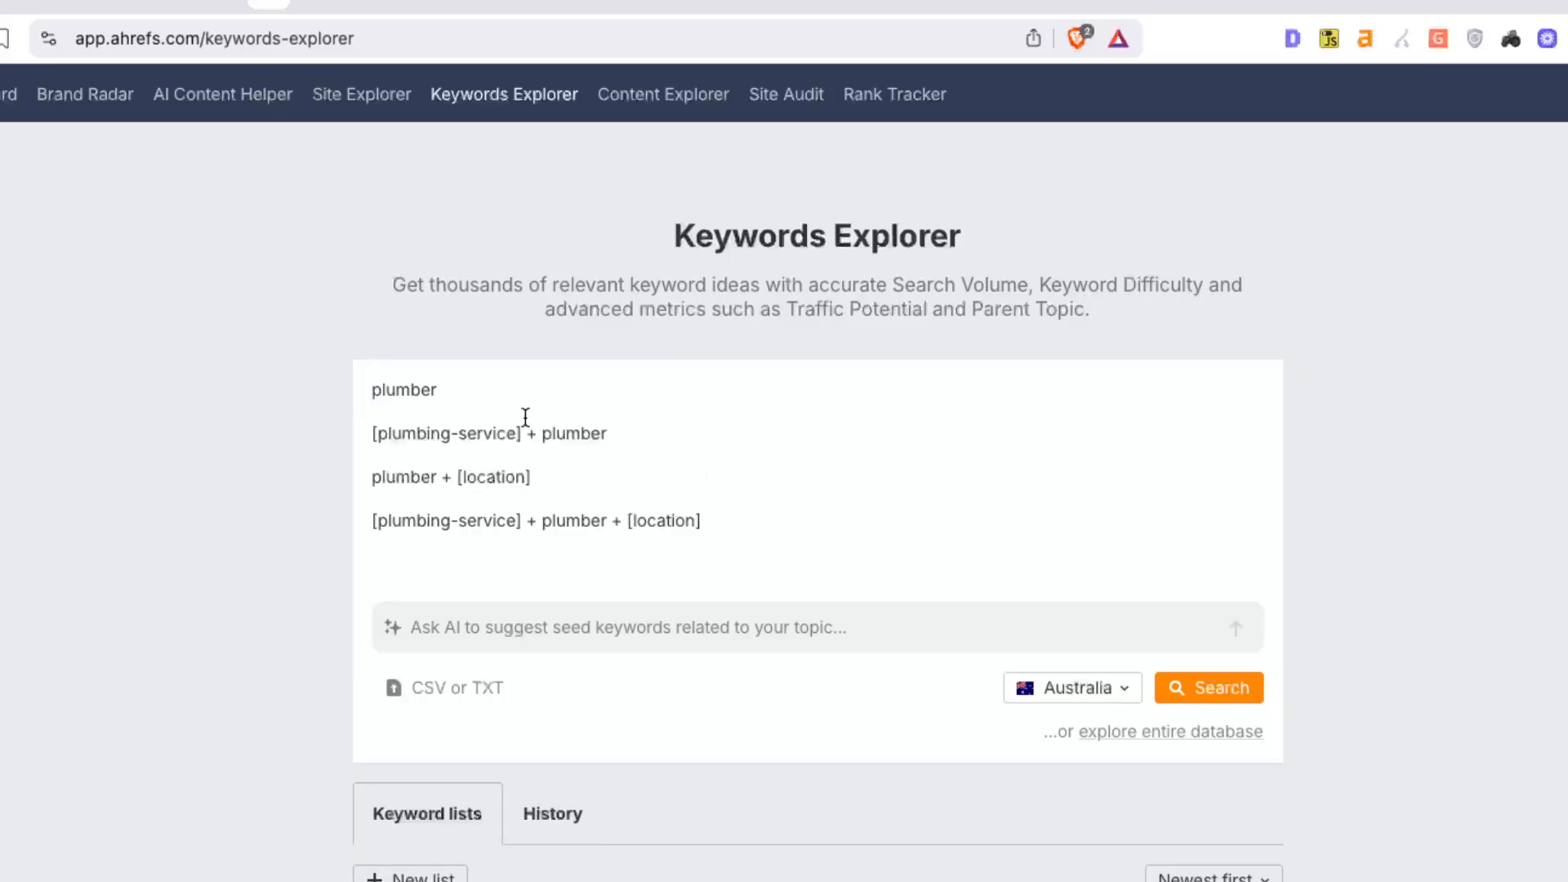
Insert plumber melbourne as a new seed line beneath plumber
drag(438, 390, 373, 397)
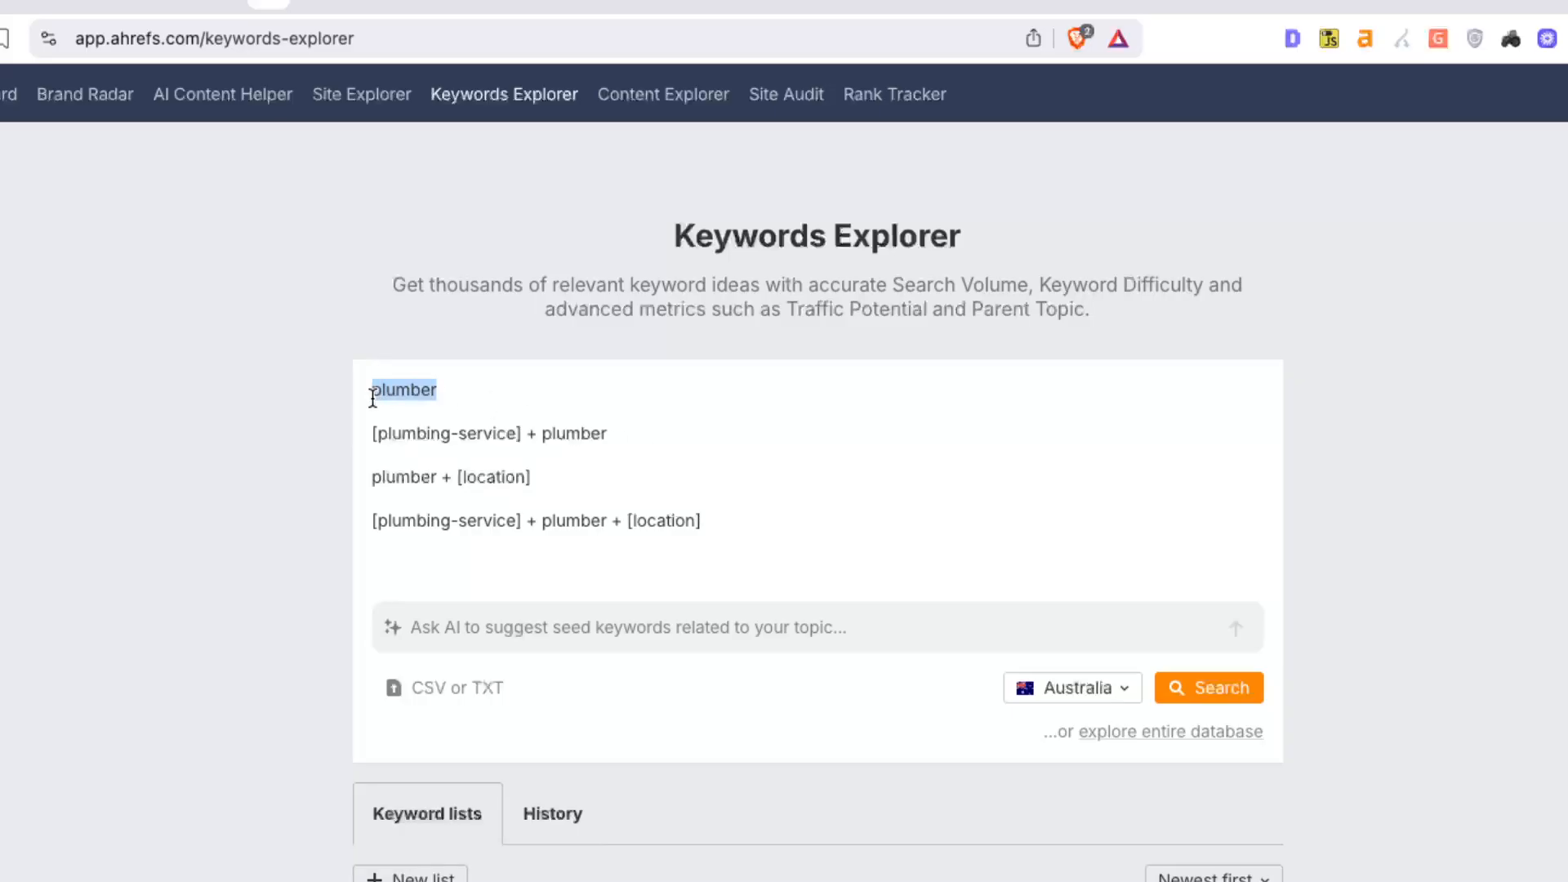
click(474, 380)
key(Return)
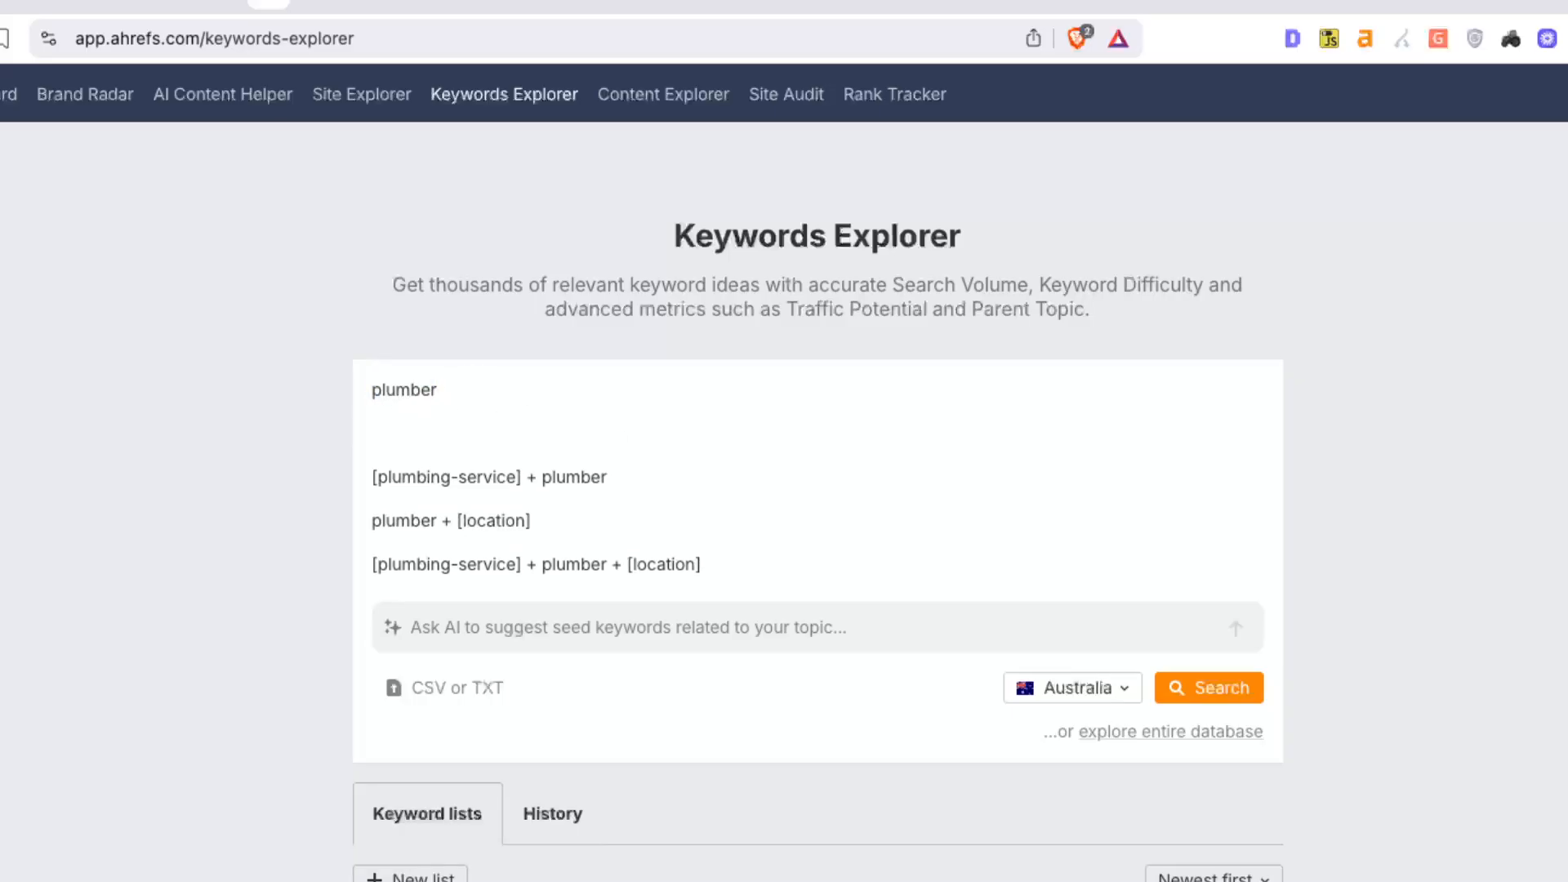
text(plumber melbourne)
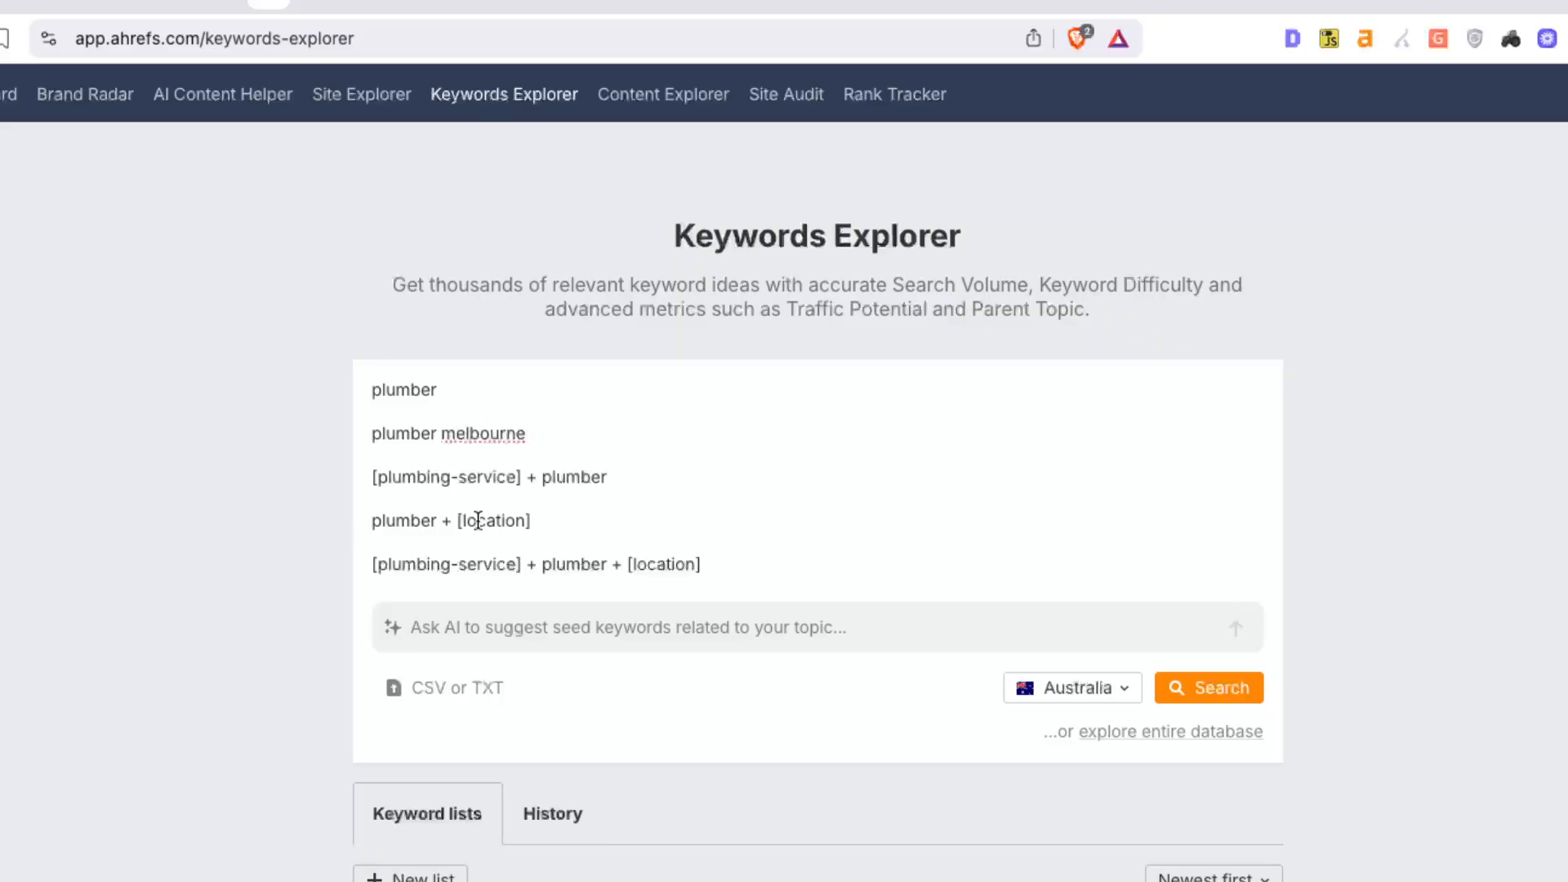
Highlight the plumber + [location] template and the service part of the full template
click(610, 477)
drag(419, 524, 523, 521)
click(523, 522)
drag(431, 565, 505, 564)
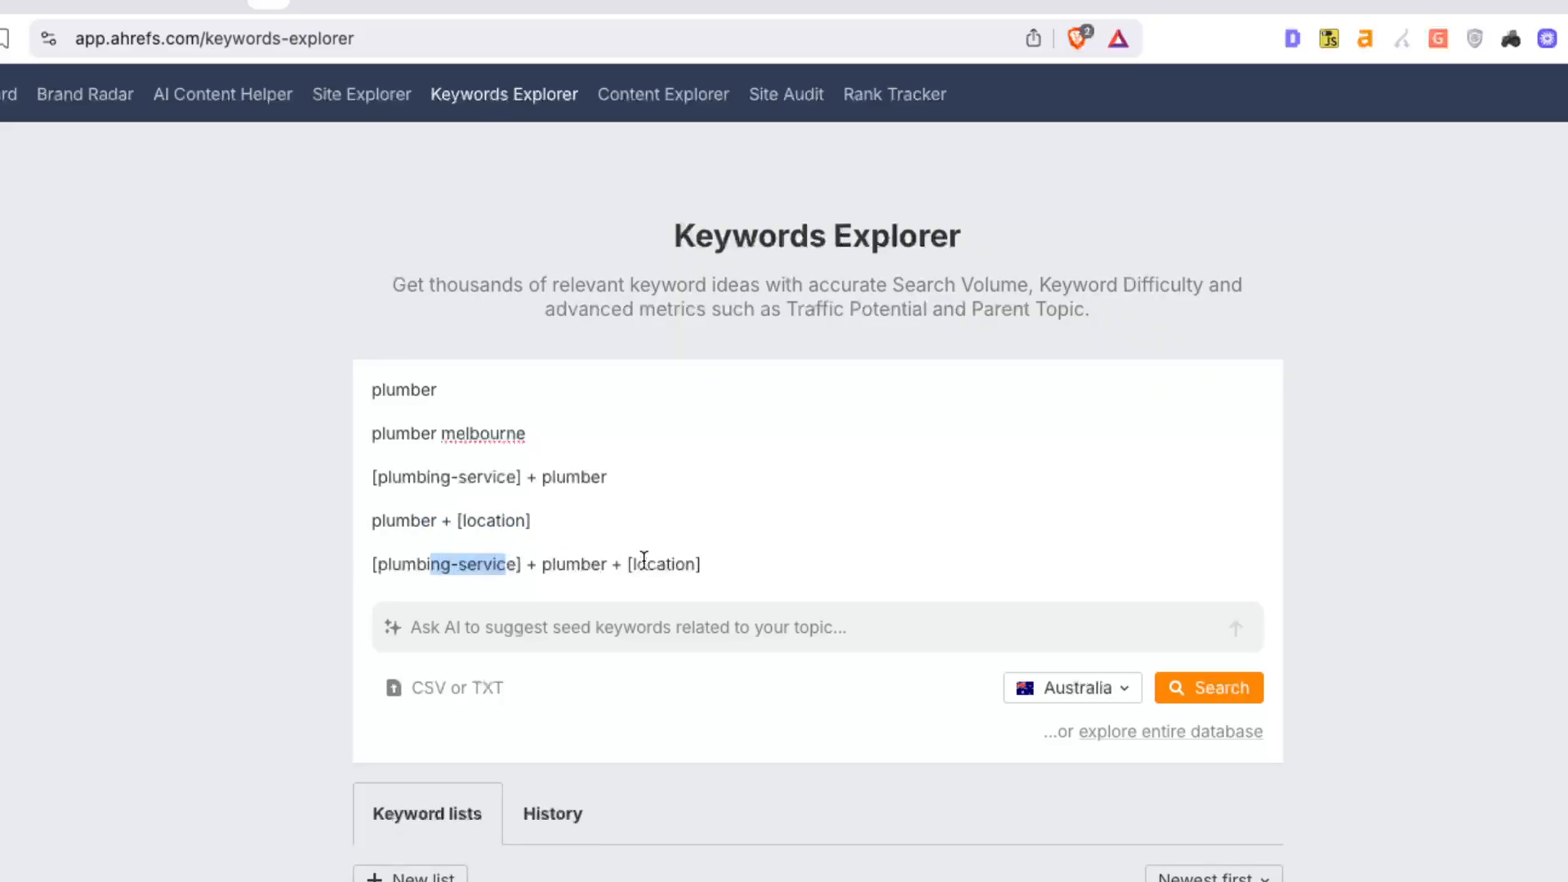
click(682, 561)
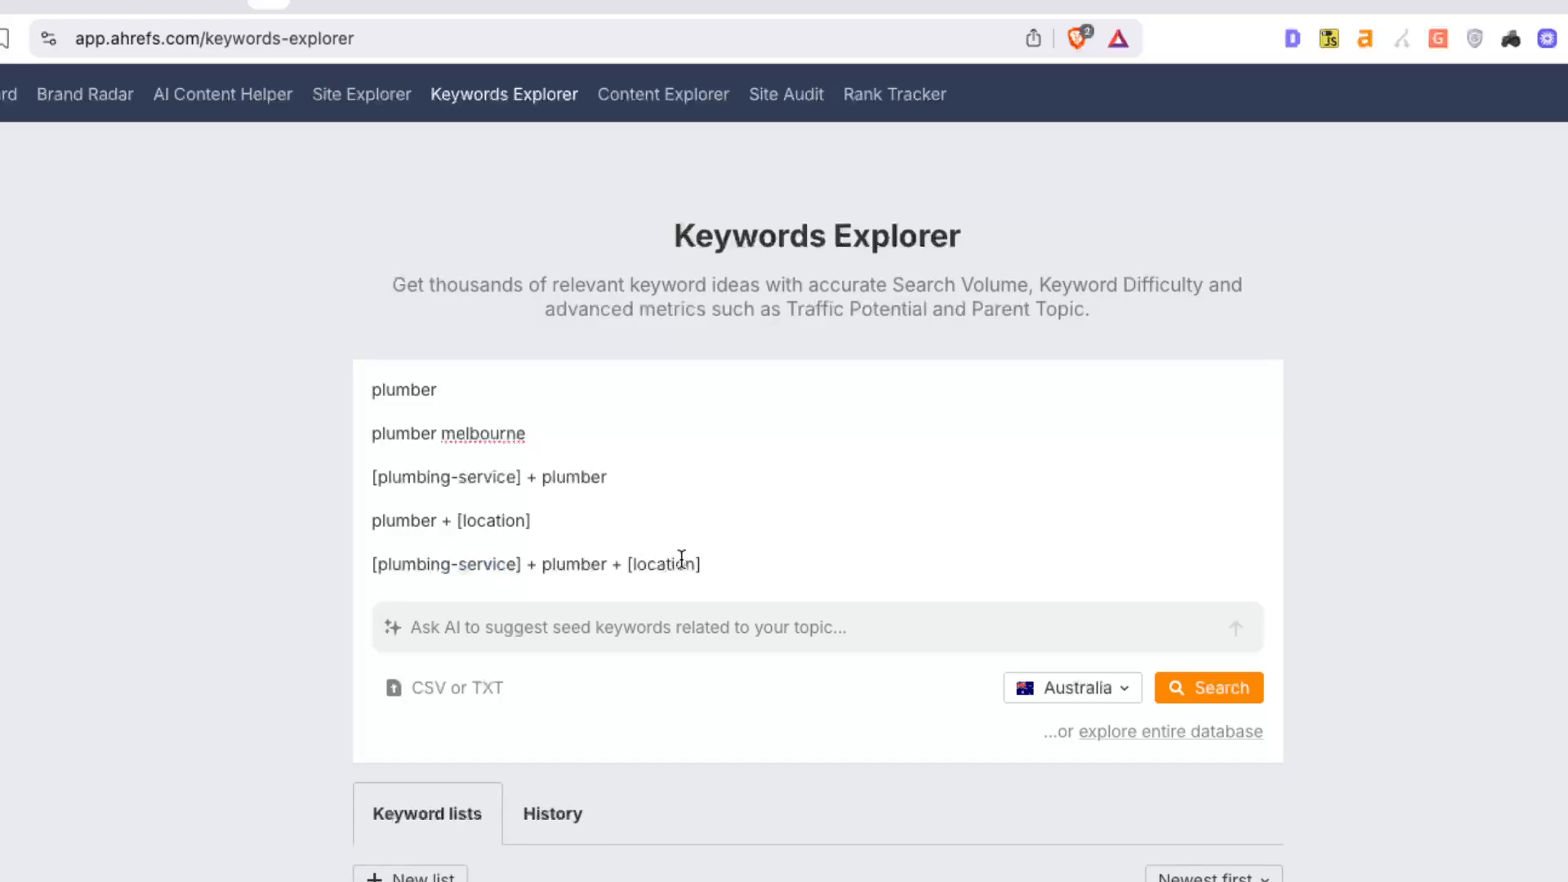